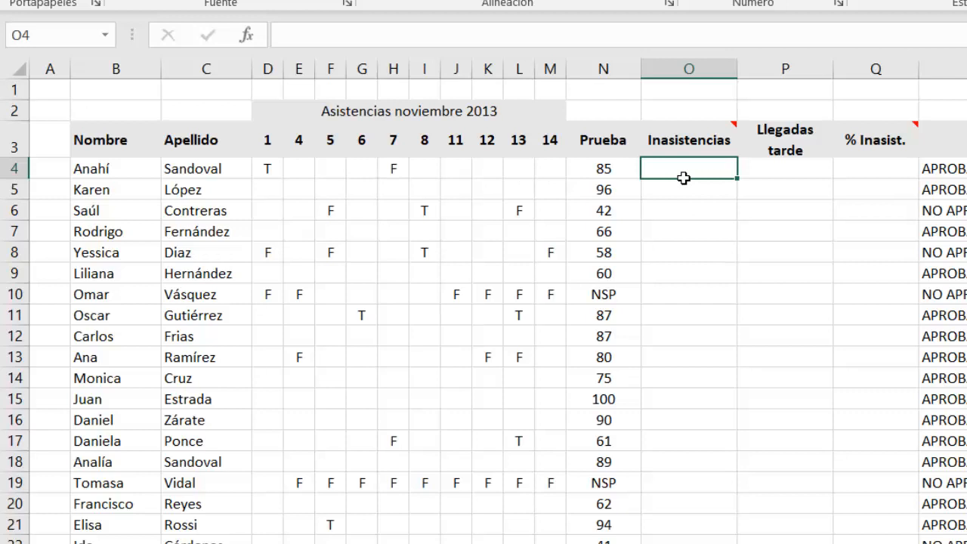
# Enter =CONTAR.SI(D4:M4;"F") in cell O4 to count the first student's absences
pyautogui.write('=')
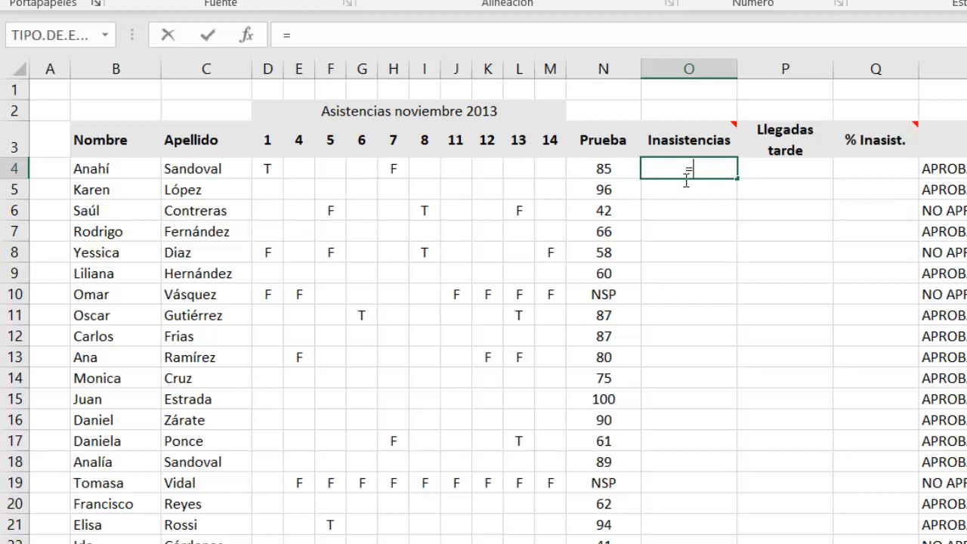
pyautogui.write('con')
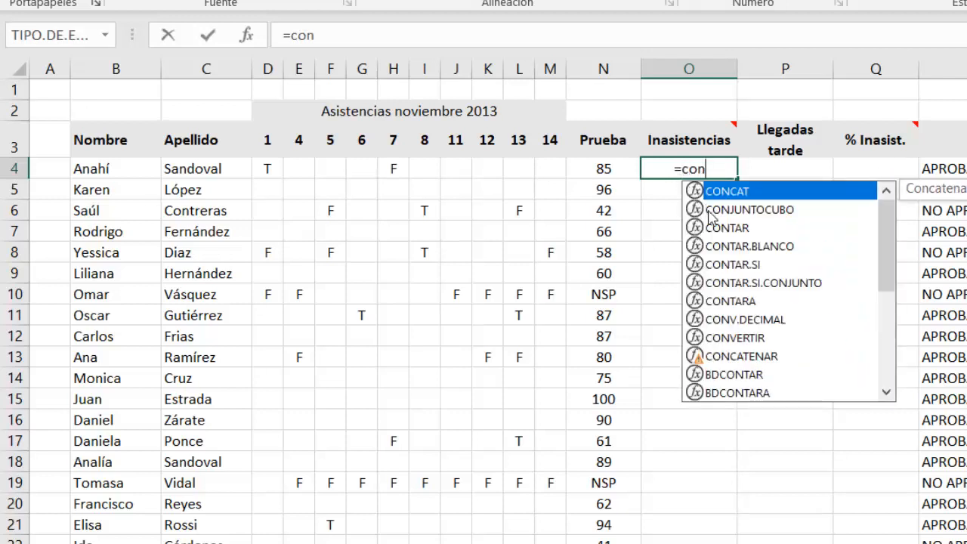
pyautogui.doubleClick(741, 264)
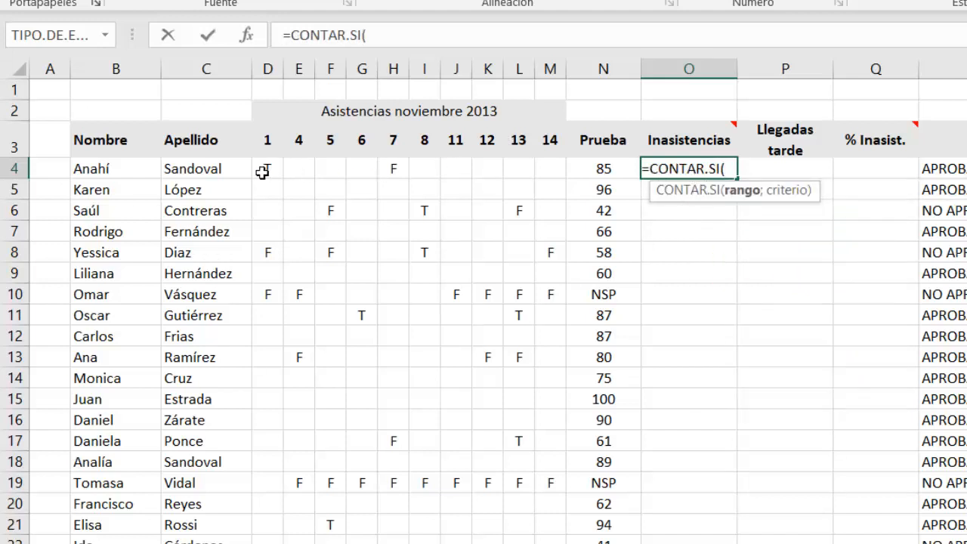
pyautogui.moveTo(265, 168); pyautogui.dragTo(561, 177)
pyautogui.write(';')
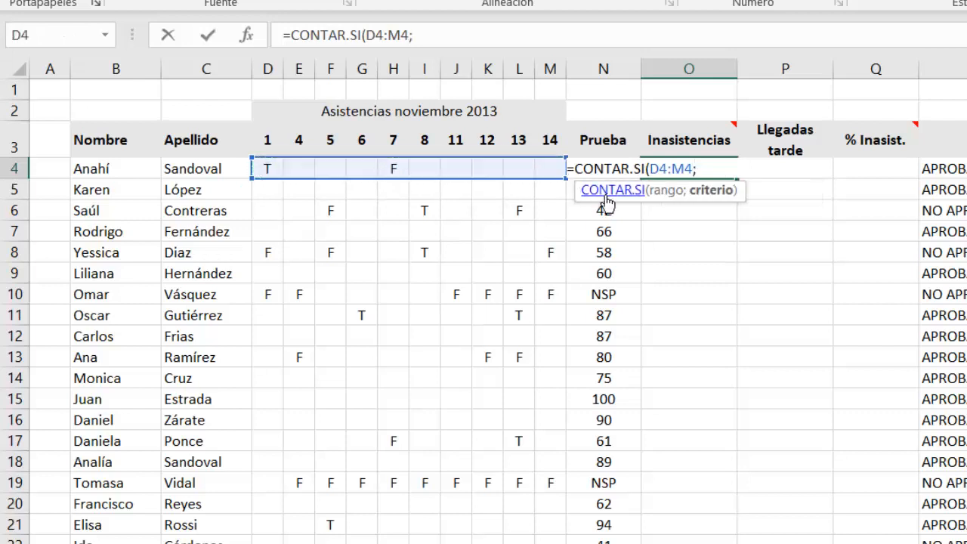
pyautogui.write('"F")')
pyautogui.press('Return')
# Count the first student's late arrivals in cell P4 with CONTAR.SI.CONJUNTO over D4:M4 and the criterion "=T"
pyautogui.click(785, 168)
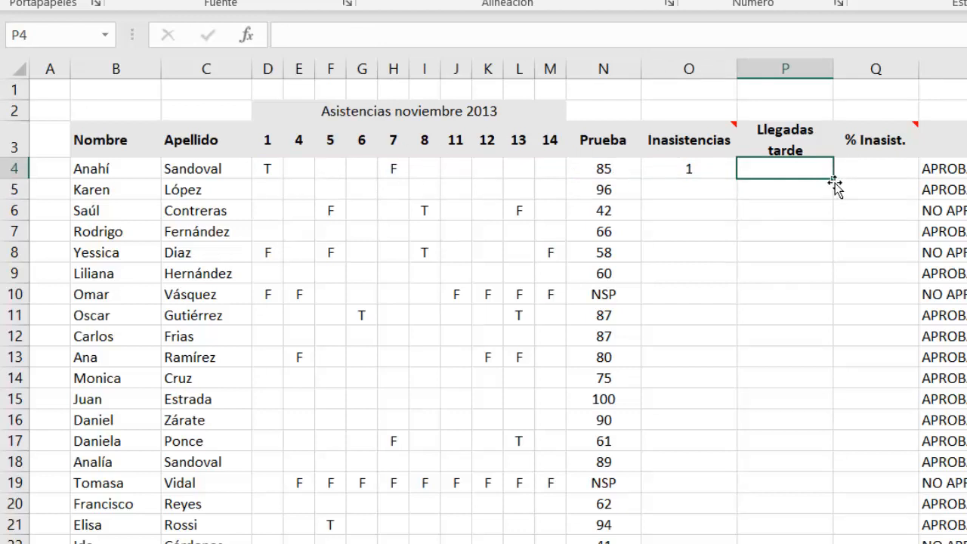
pyautogui.write('=con')
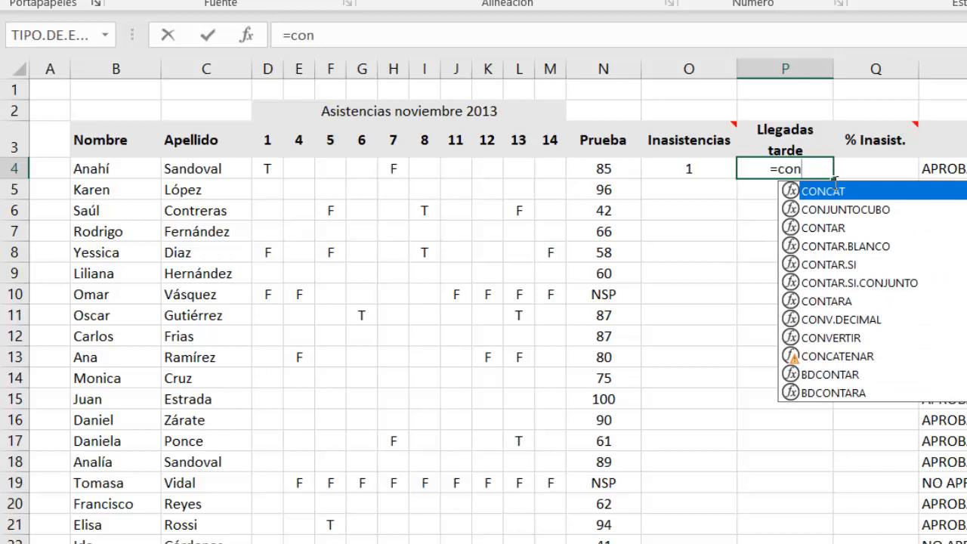
pyautogui.doubleClick(856, 282)
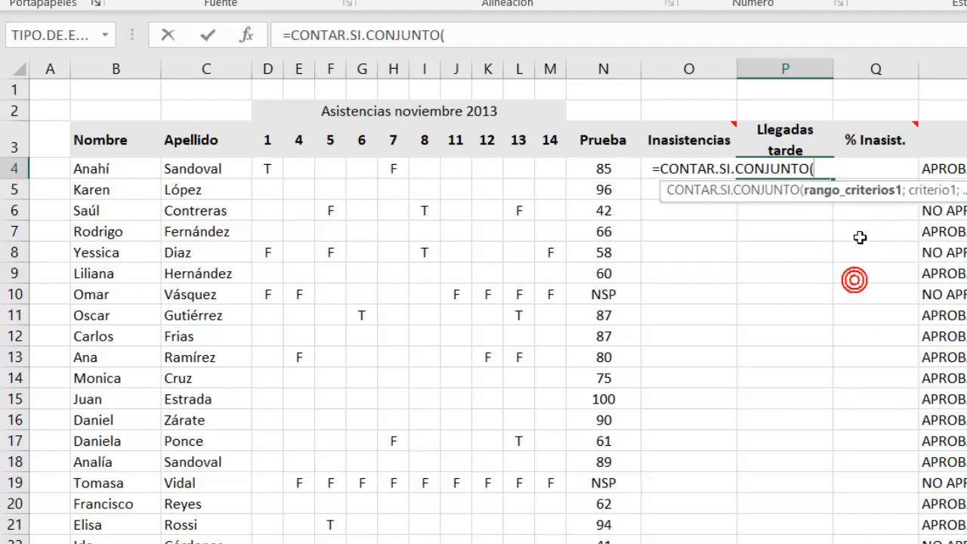
pyautogui.click(270, 171)
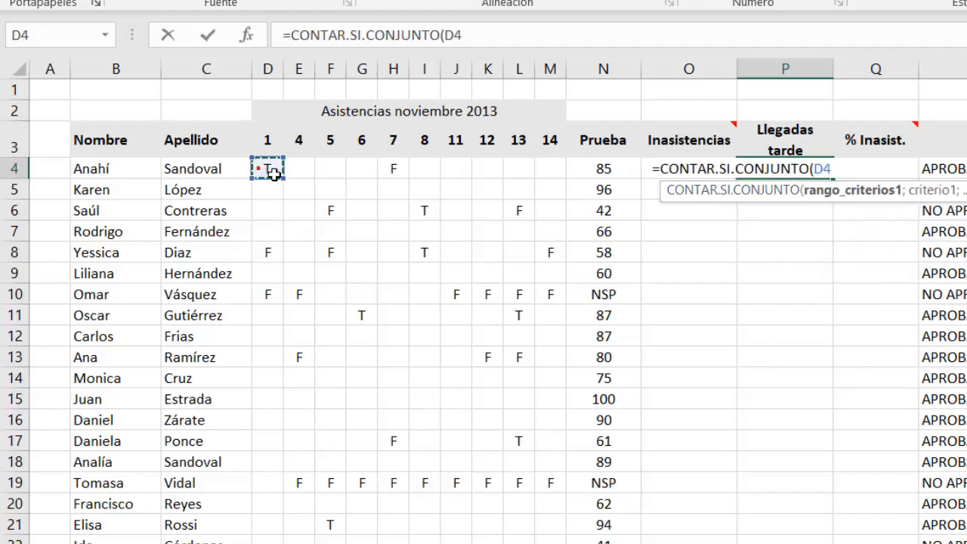
pyautogui.moveTo(274, 172); pyautogui.dragTo(557, 177)
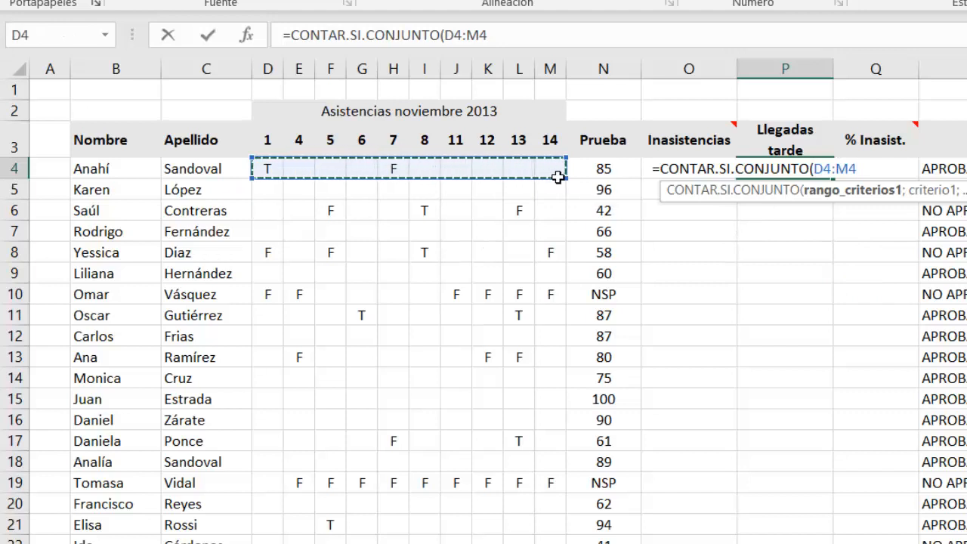
pyautogui.write(';"=')
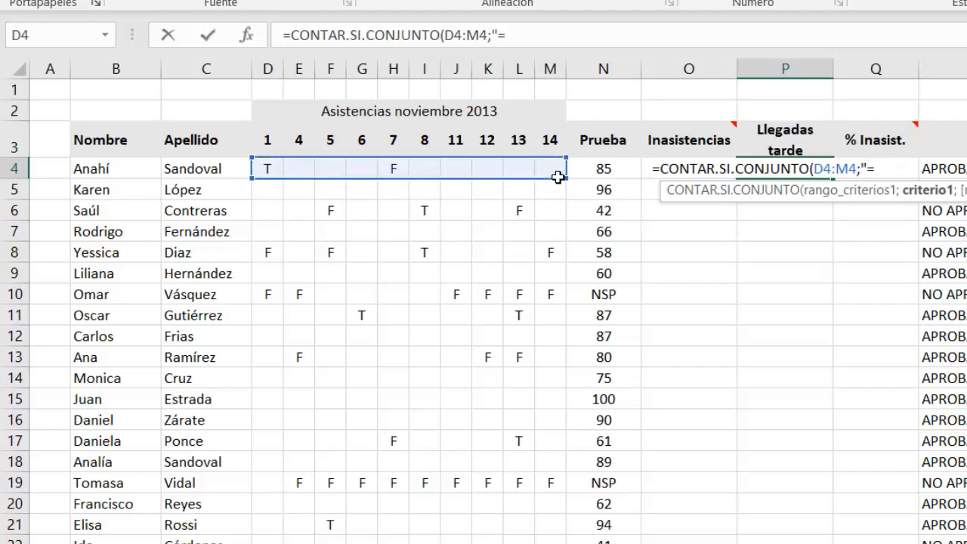
pyautogui.write('T')
pyautogui.write(')')
pyautogui.press('Return')
# Enter =O4/CONTAR($D$3:$M$3) in cell Q4 to calculate the first student's absence percentage
pyautogui.click(874, 171)
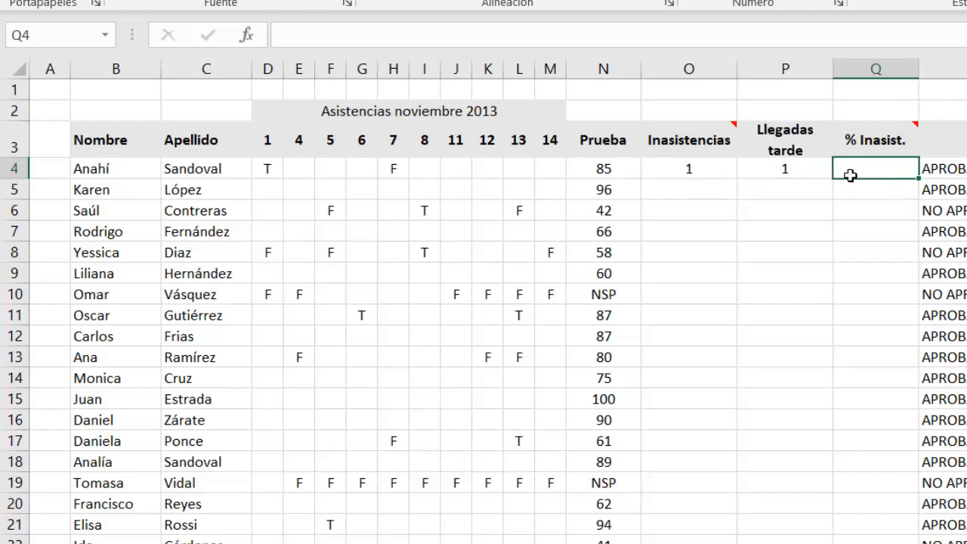
pyautogui.write('=')
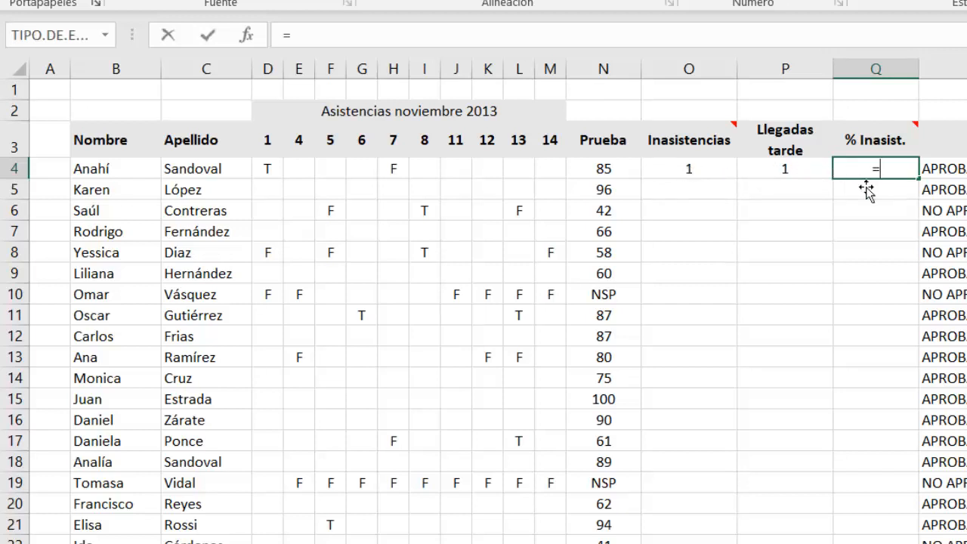
pyautogui.click(689, 180)
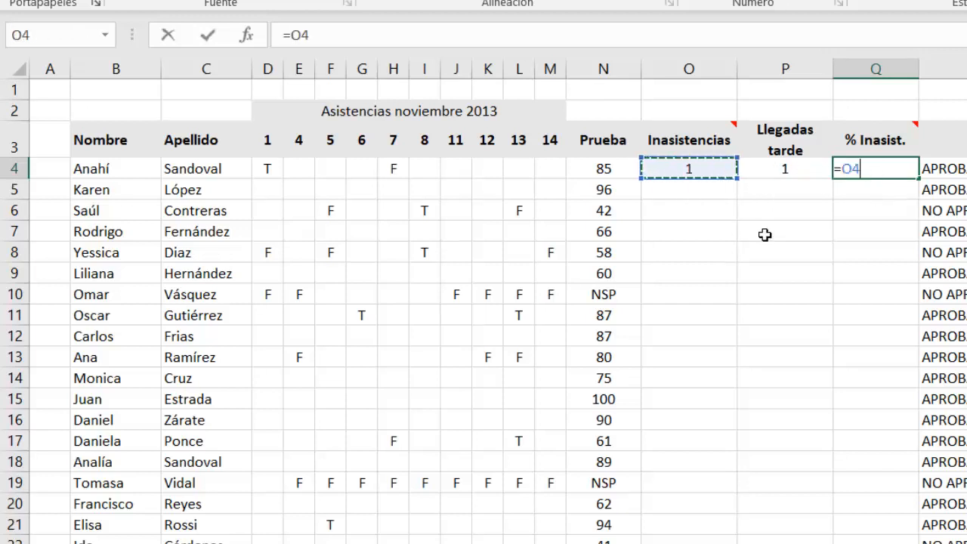
pyautogui.write('/')
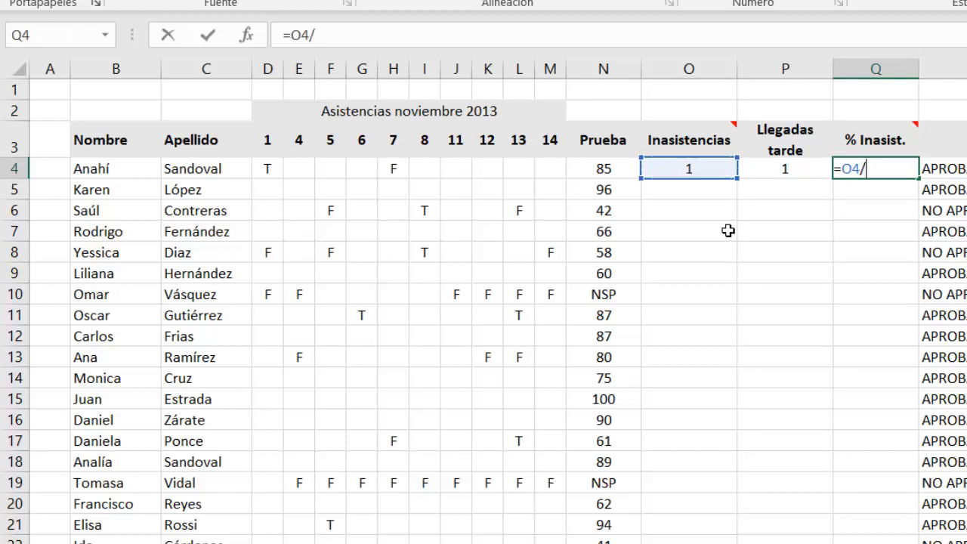
pyautogui.write('con')
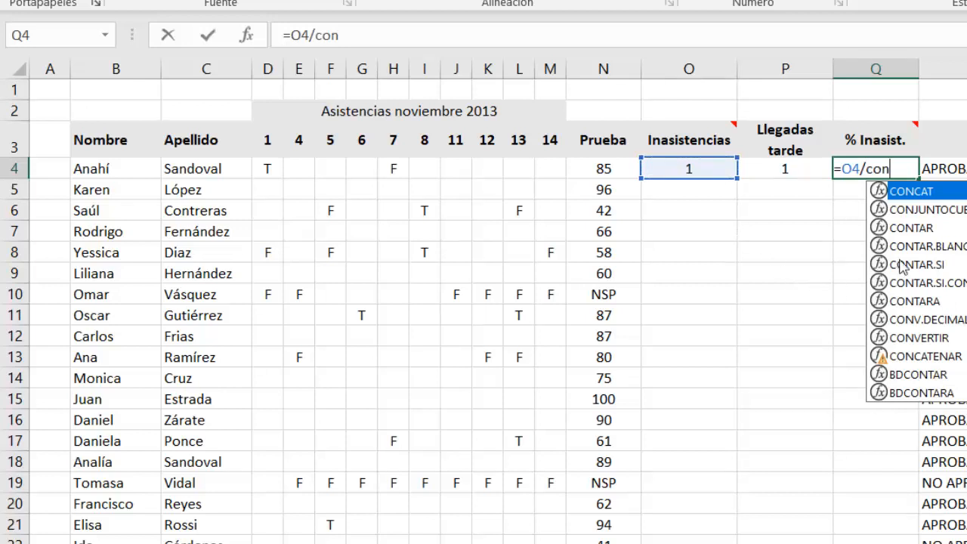
pyautogui.doubleClick(910, 227)
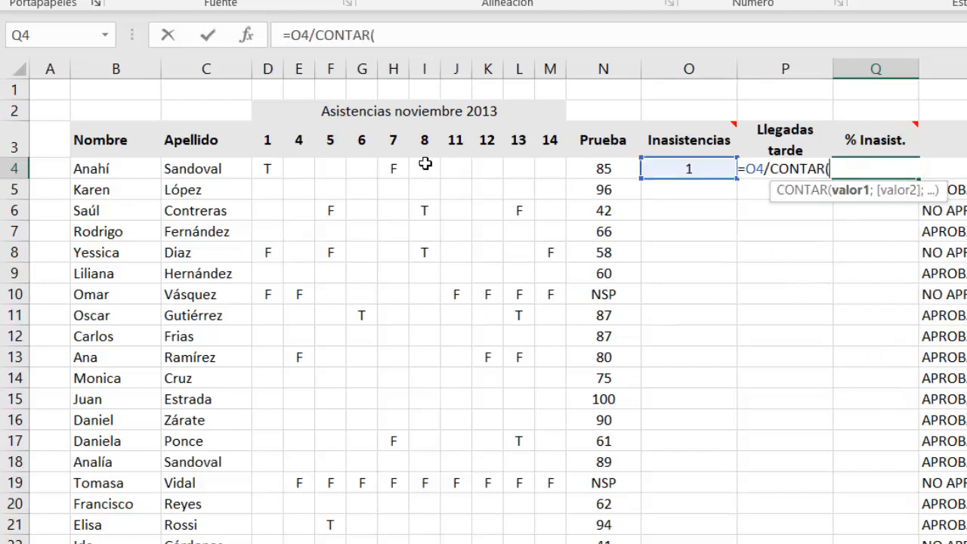
pyautogui.moveTo(268, 148); pyautogui.dragTo(553, 146)
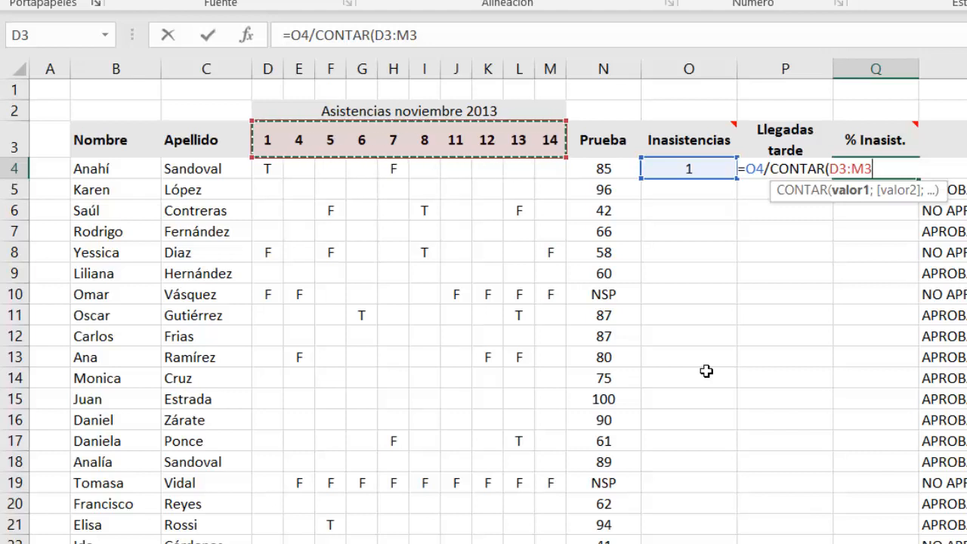
pyautogui.press('F4')
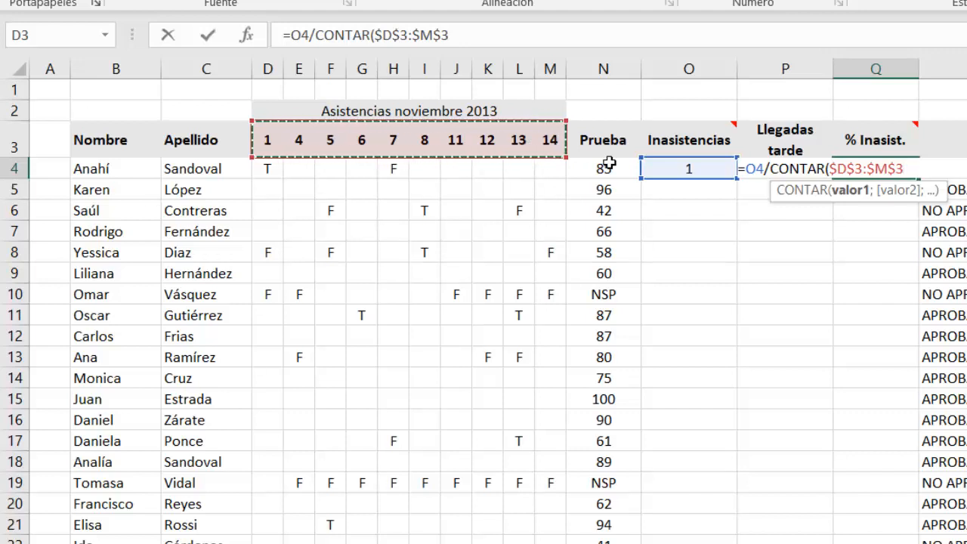
pyautogui.write(')')
pyautogui.press('Return')
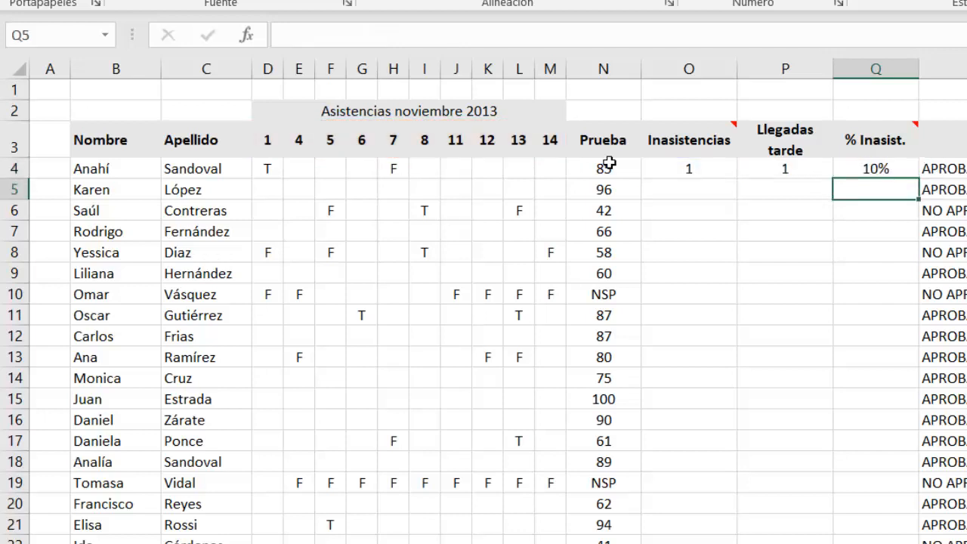
# Fill the formulas in O4:Q4 down to the last student row
pyautogui.moveTo(704, 174); pyautogui.dragTo(903, 173)
pyautogui.doubleClick(925, 184)
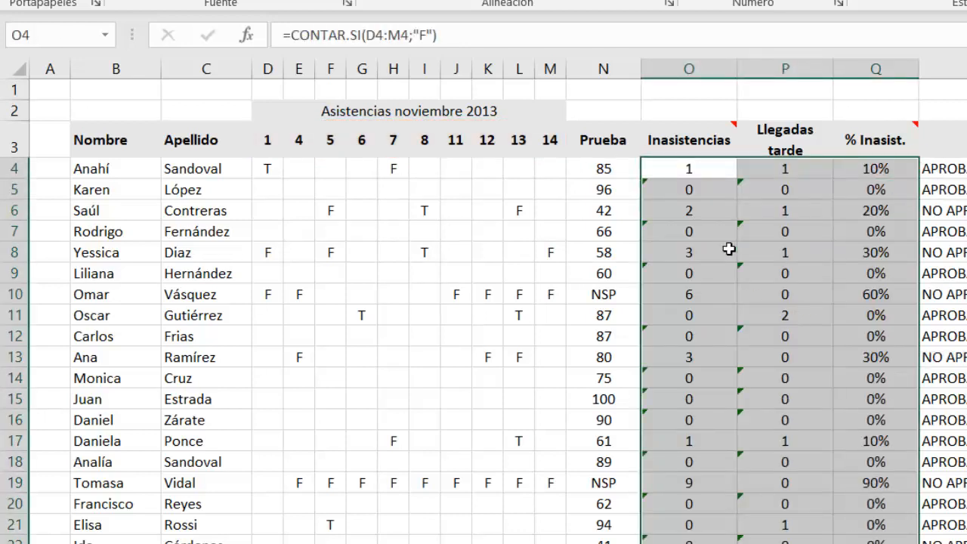
pyautogui.click(729, 212)
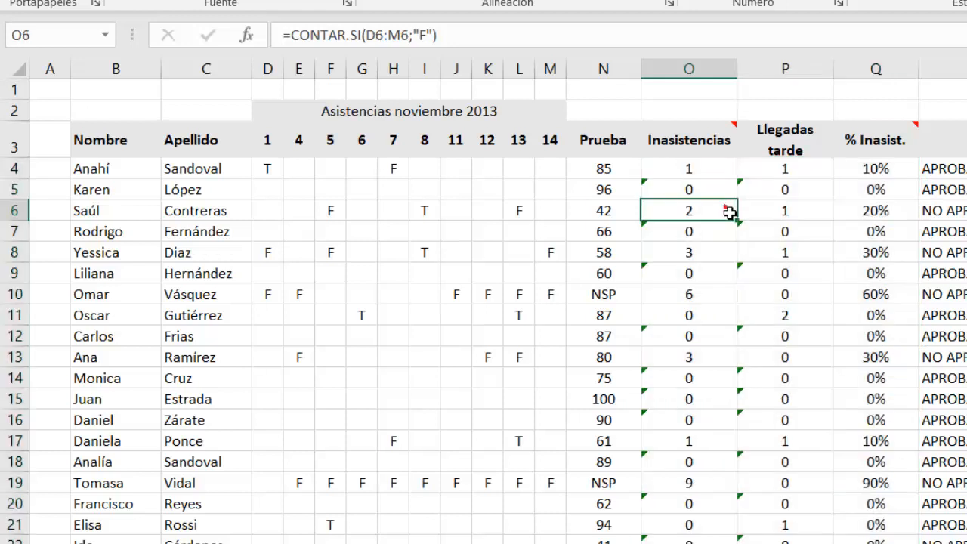
# Examine the error-check warning on cell O5 and the range its formula uses
pyautogui.click(661, 190)
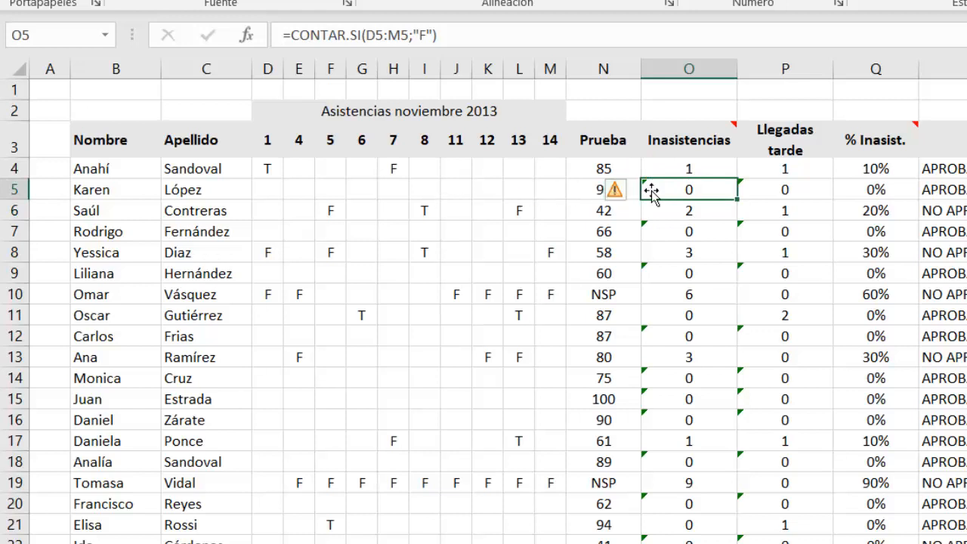
pyautogui.click(633, 194)
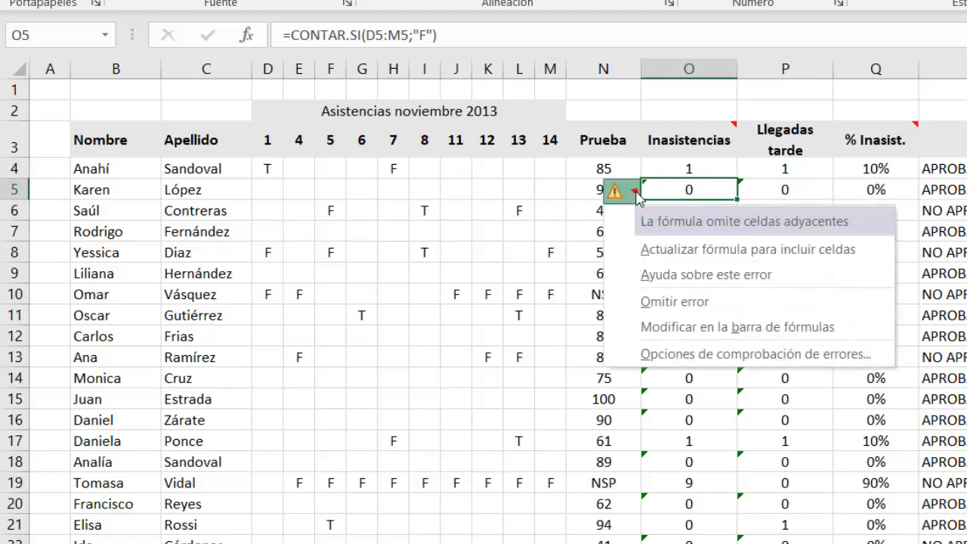
pyautogui.doubleClick(673, 190)
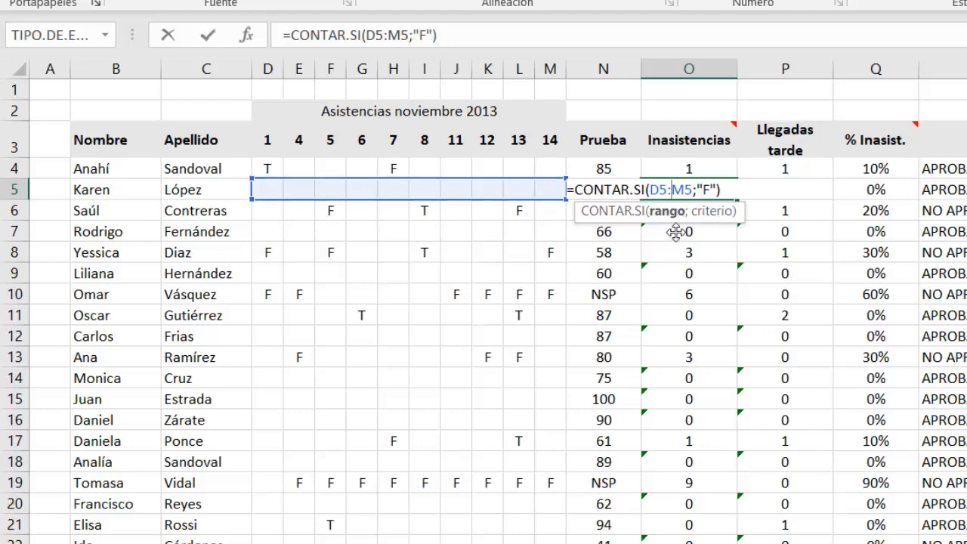
pyautogui.press('Return')
# Ignore the error-check warnings for the absence and late-arrival formulas in O5:P32
pyautogui.moveTo(701, 194); pyautogui.dragTo(778, 469)
pyautogui.scroll(-2, 779, 465)
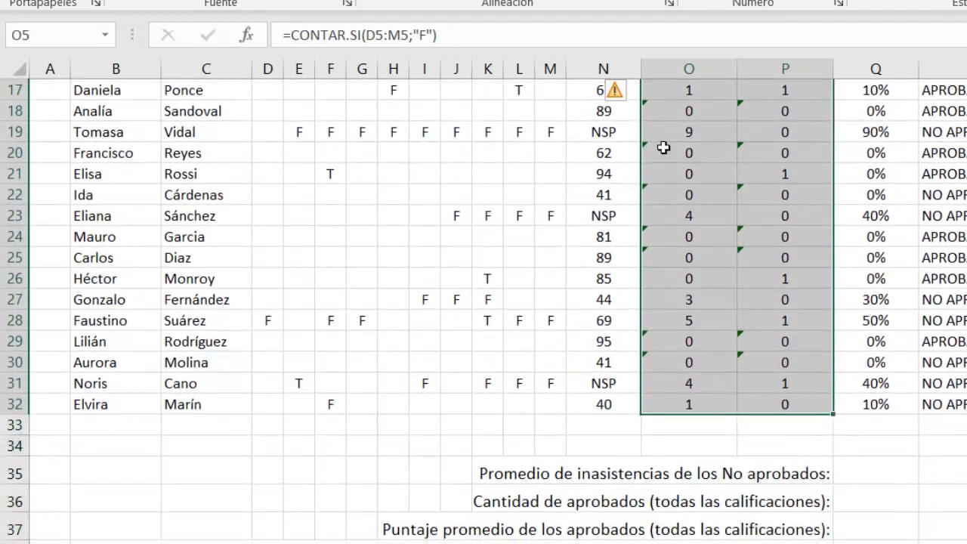
pyautogui.scroll(5, 663, 147)
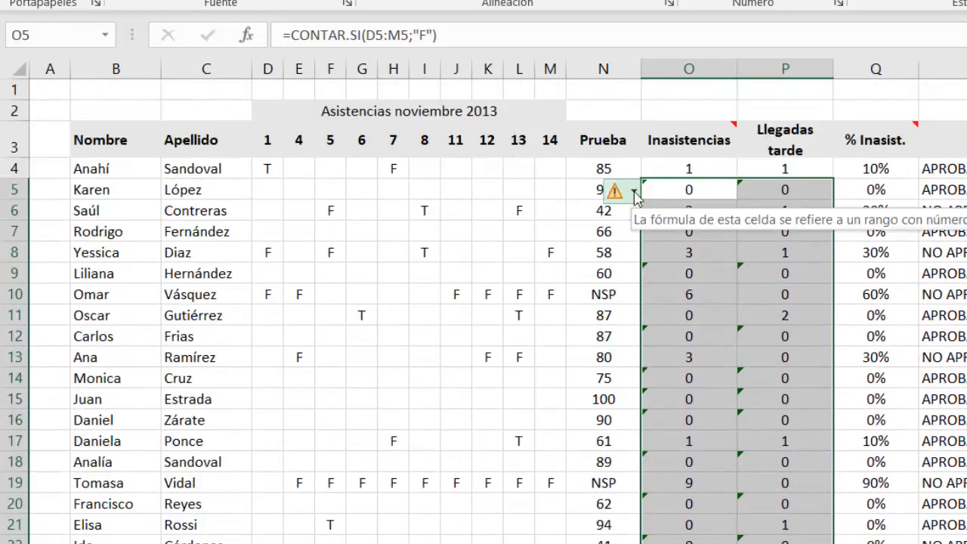
pyautogui.click(635, 194)
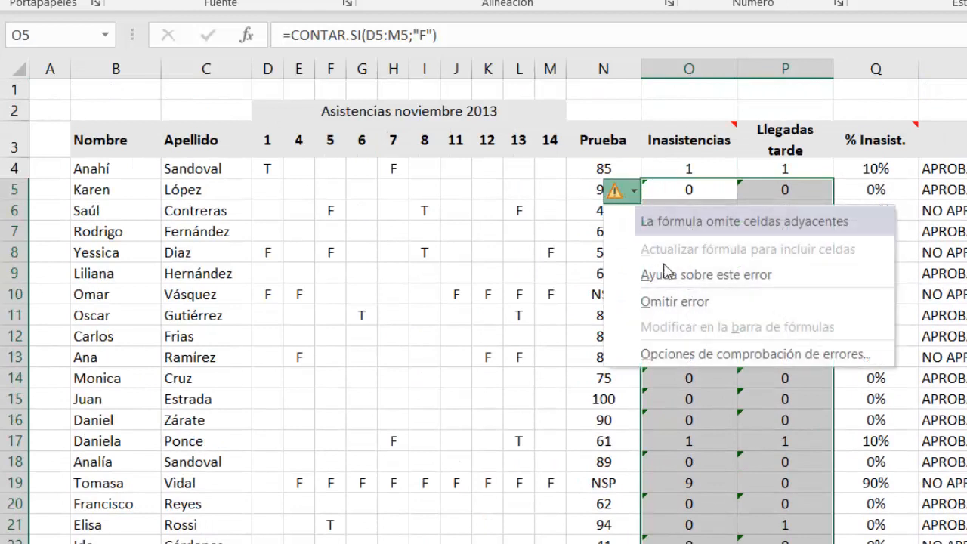
pyautogui.click(684, 303)
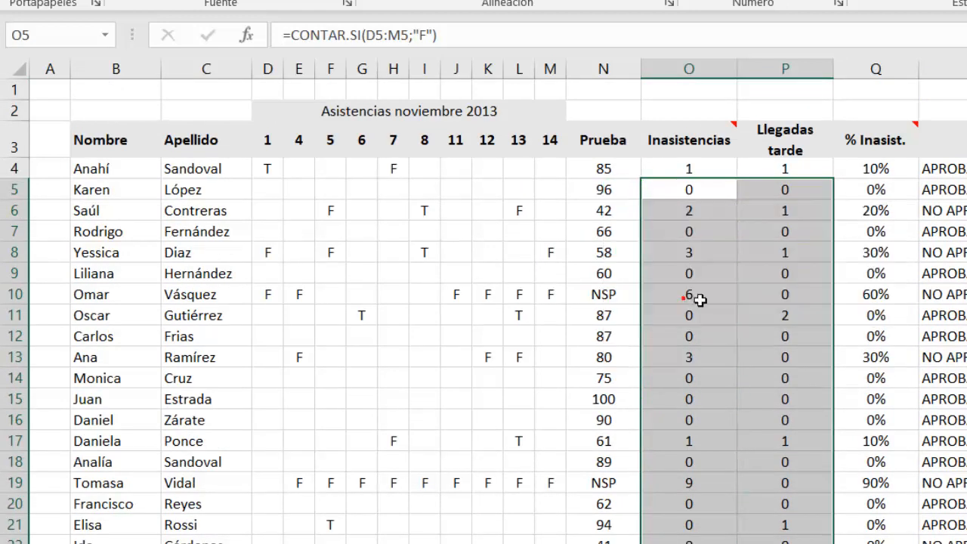
pyautogui.click(778, 249)
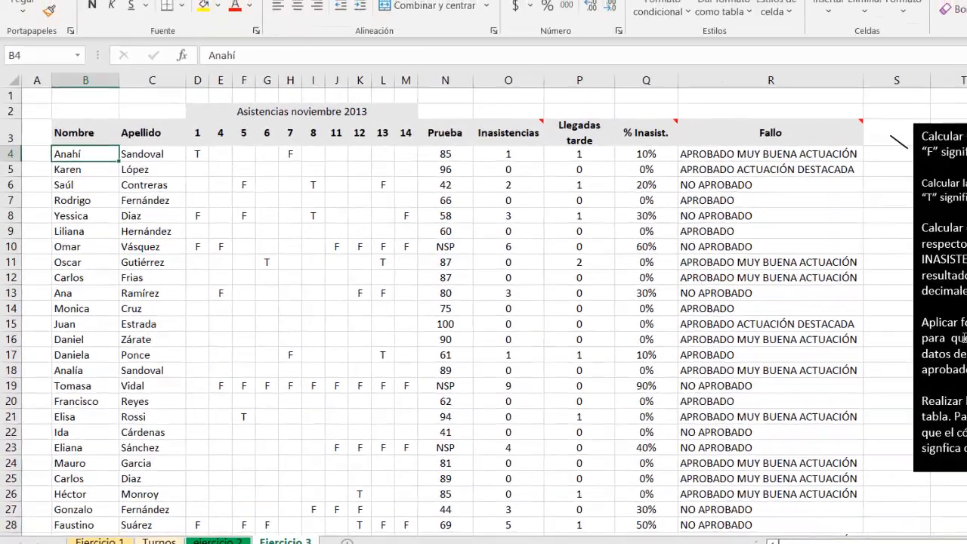
# Start a new formula-based conditional formatting rule for the student table range B4:R32
pyautogui.hotkey('ctrl', 'shift', 'Right')
pyautogui.hotkey('ctrl', 'shift', 'Right')
pyautogui.hotkey('ctrl', 'shift', 'Right')
pyautogui.hotkey('ctrl', 'shift', 'Right')
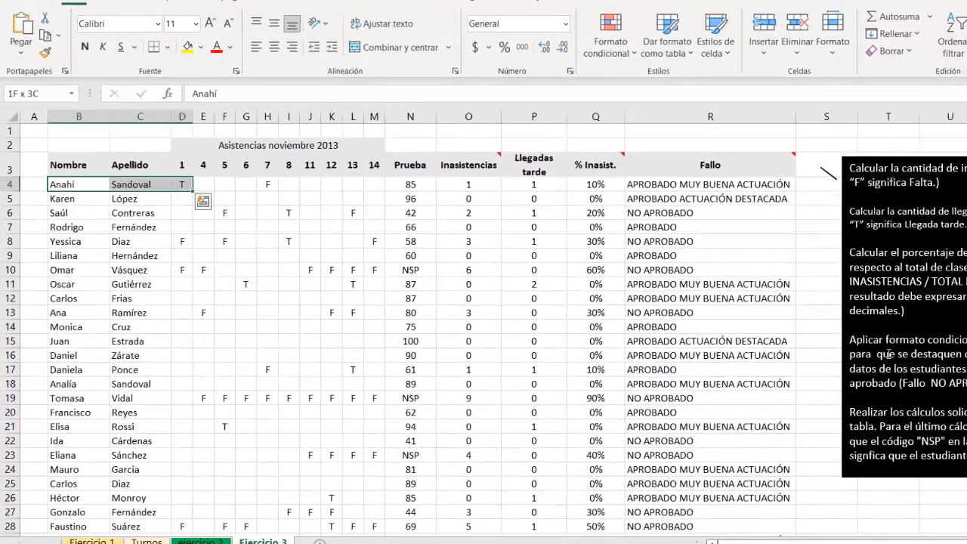
pyautogui.hotkey('ctrl', 'shift', 'Down')
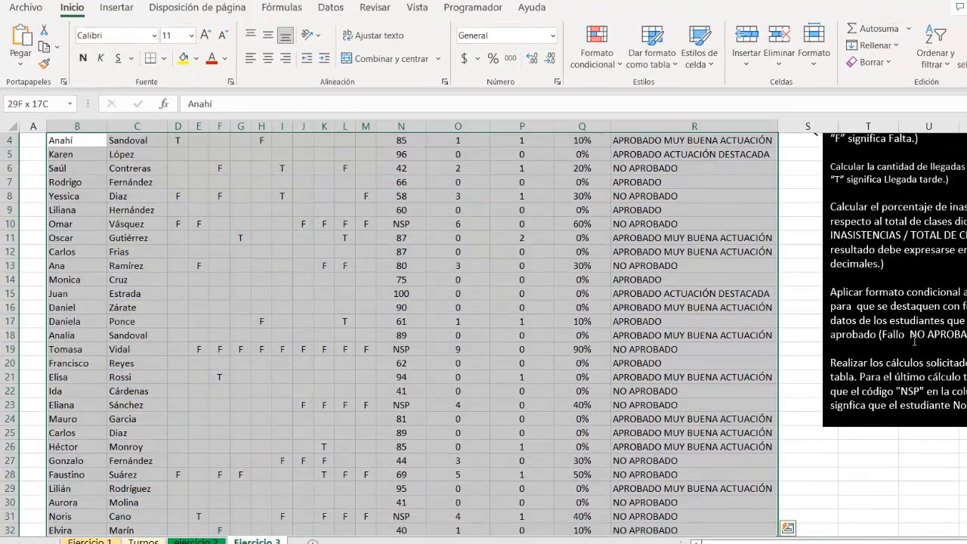
pyautogui.scroll(1, 915, 340)
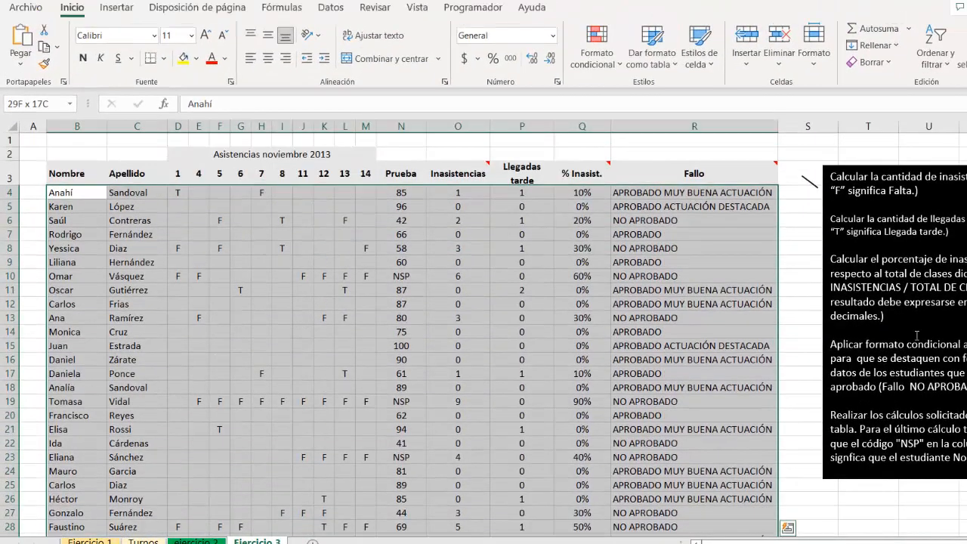
pyautogui.click(609, 59)
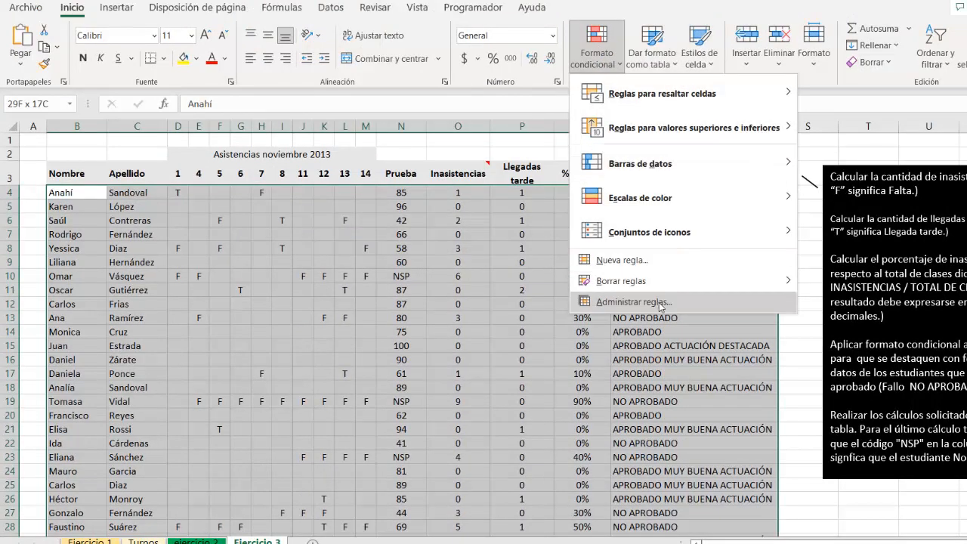
pyautogui.click(671, 265)
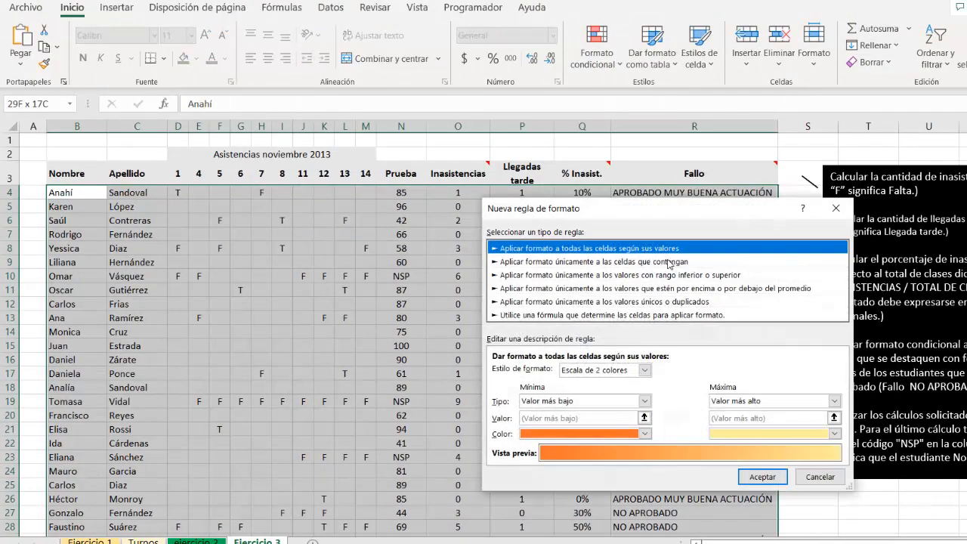
pyautogui.click(563, 315)
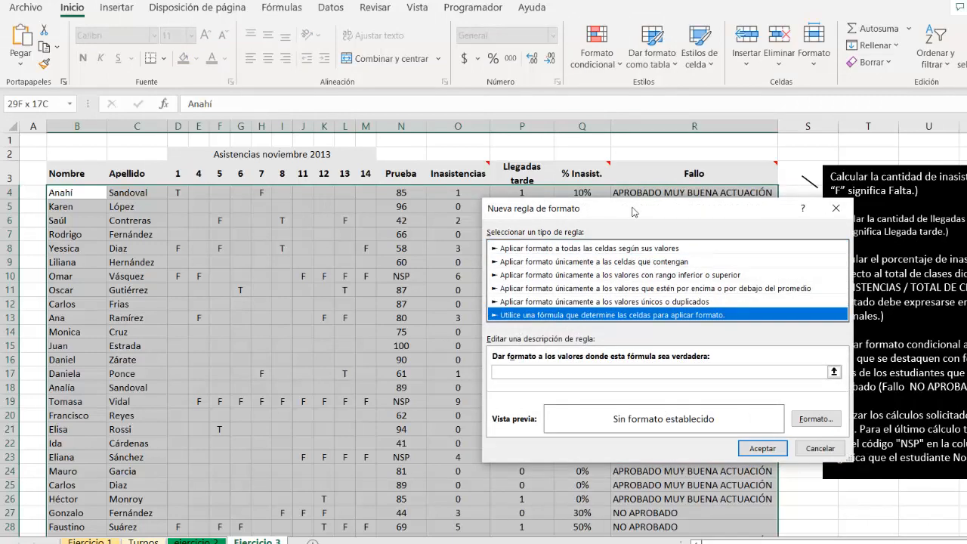
pyautogui.moveTo(635, 215); pyautogui.dragTo(342, 291)
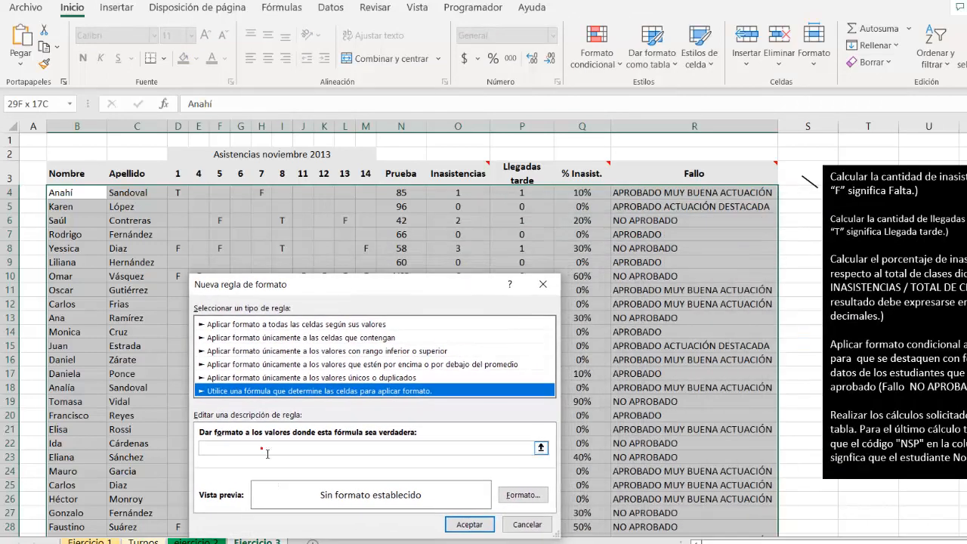
# Enter =$R4="No aprobado" as the rule's formula, keeping only column R absolute
pyautogui.click(265, 449)
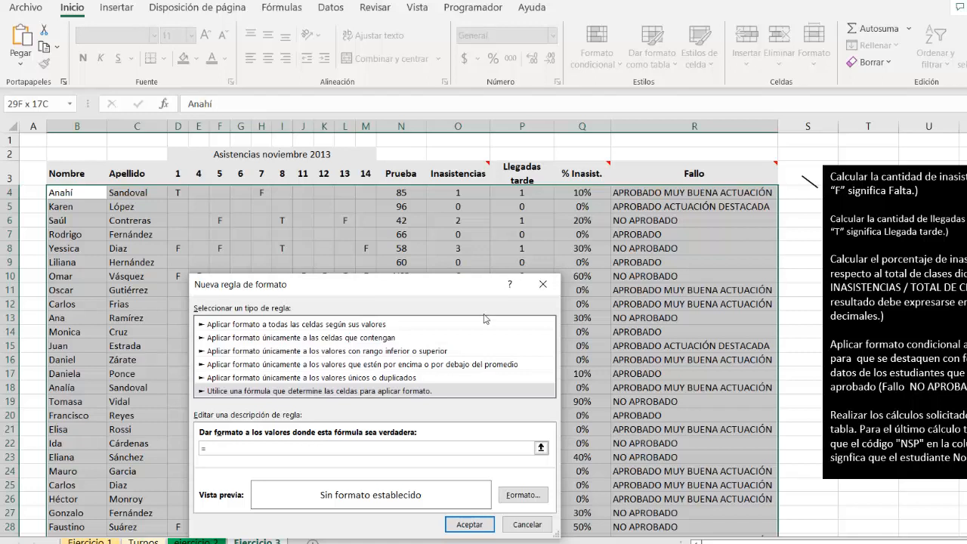
pyautogui.click(696, 194)
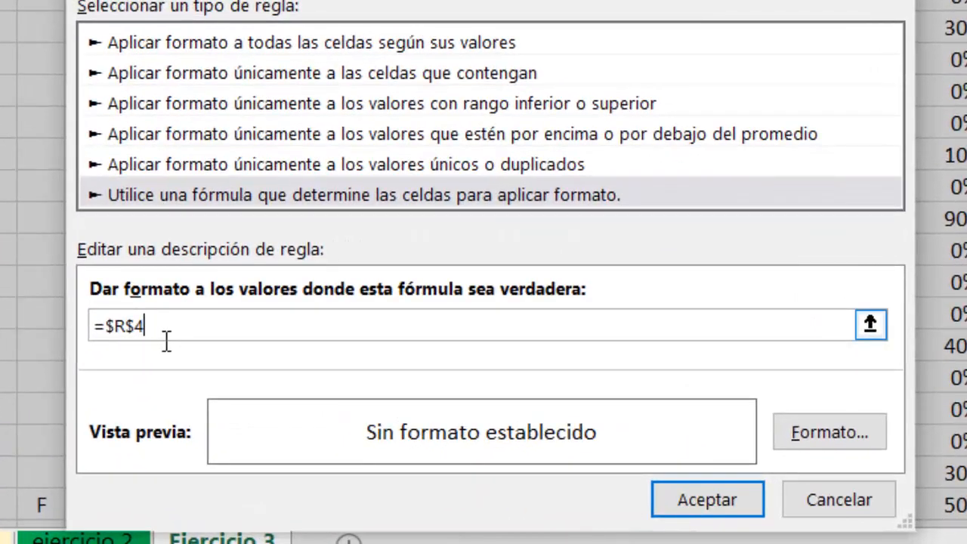
pyautogui.press('F4')
pyautogui.press('F4')
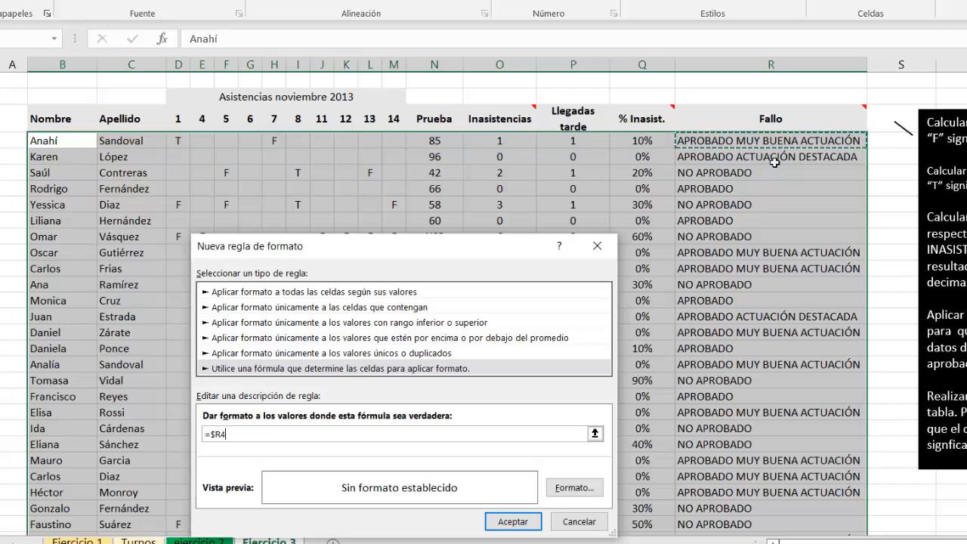
pyautogui.moveTo(511, 253); pyautogui.dragTo(511, 156)
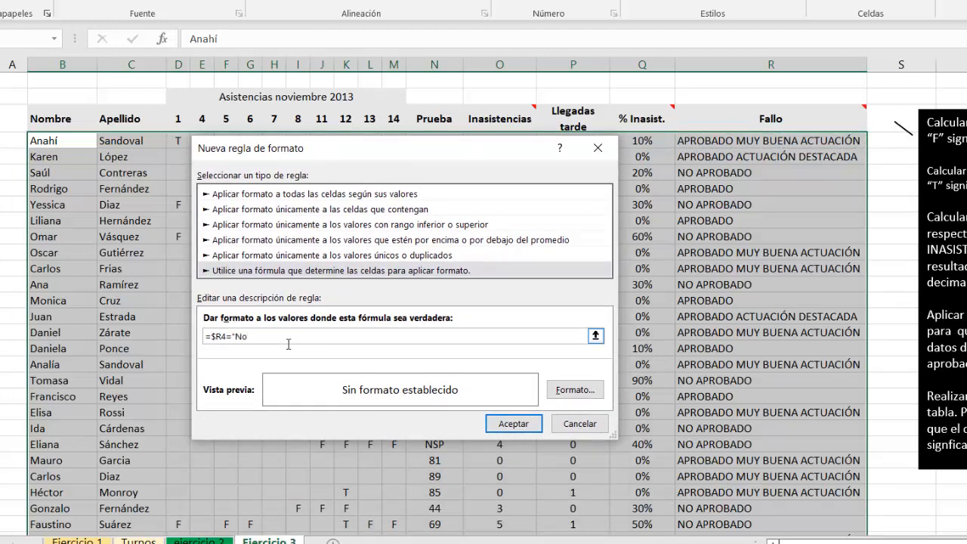
pyautogui.write('robado"')
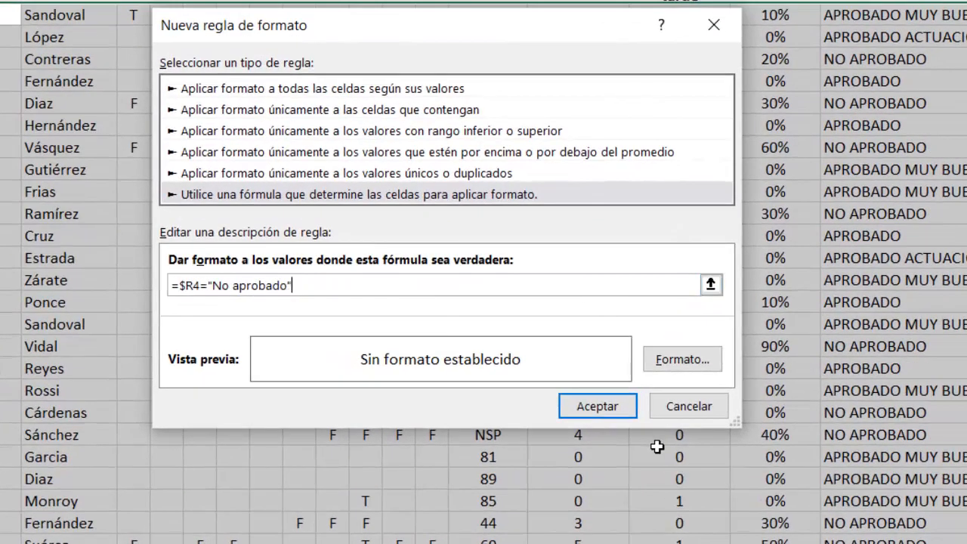
# Give the rule the lightest orange background fill, apply it, and check the highlighted student rows
pyautogui.click(683, 363)
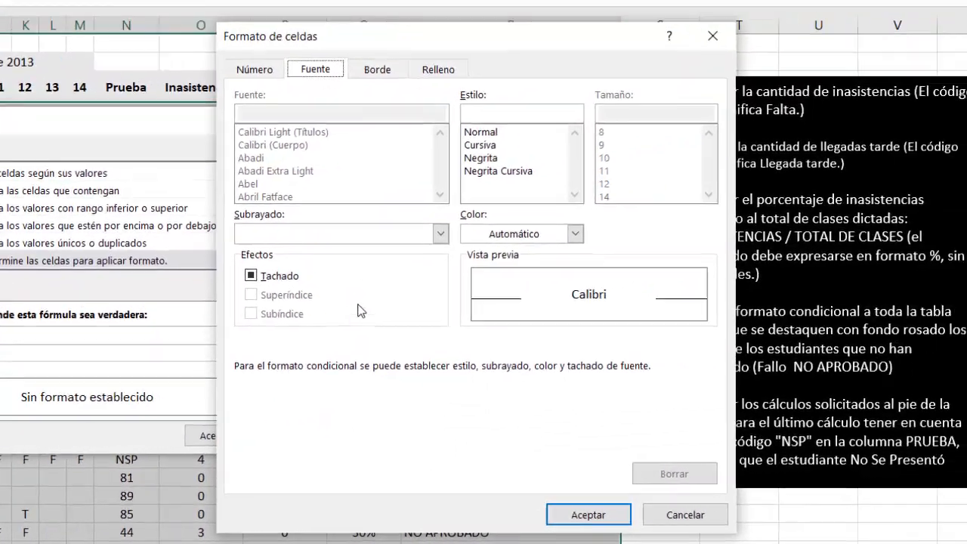
pyautogui.click(667, 12)
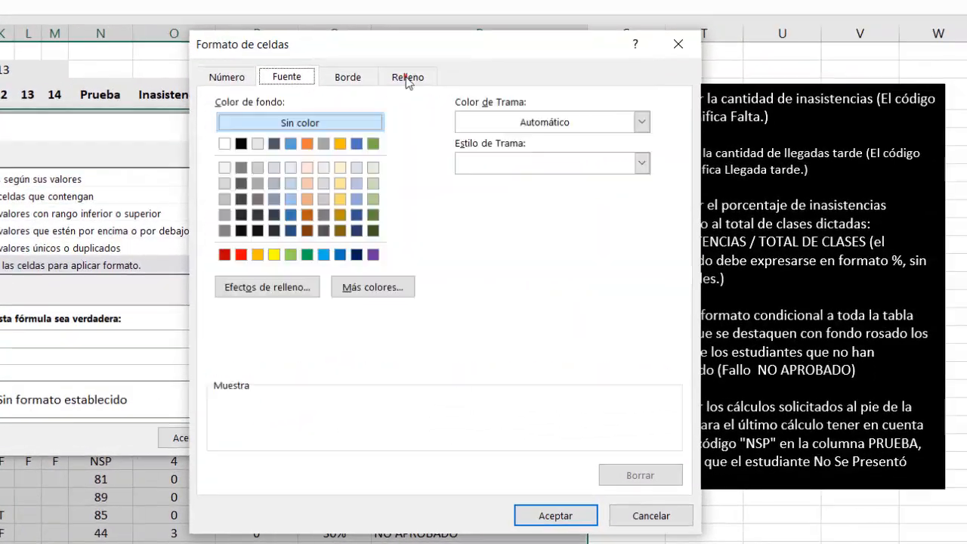
pyautogui.click(310, 168)
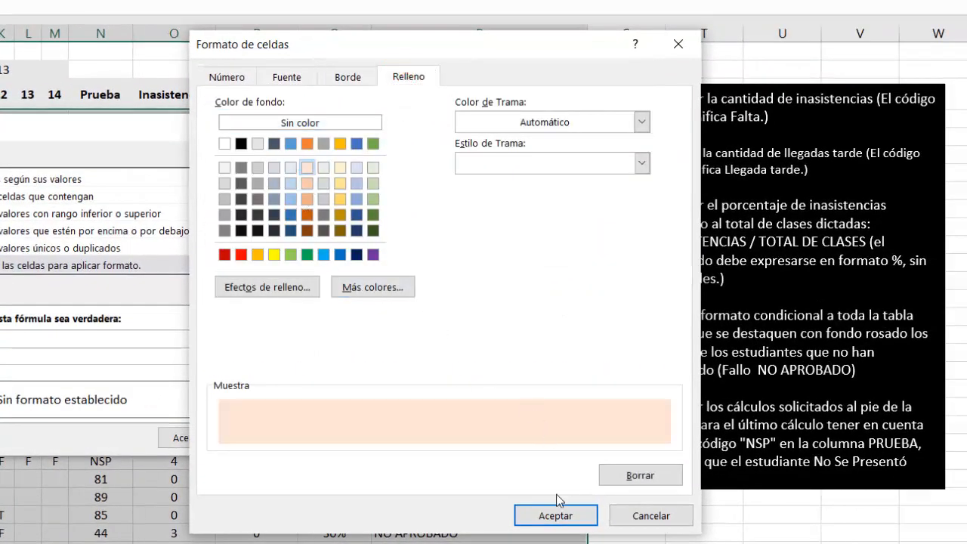
pyautogui.click(559, 515)
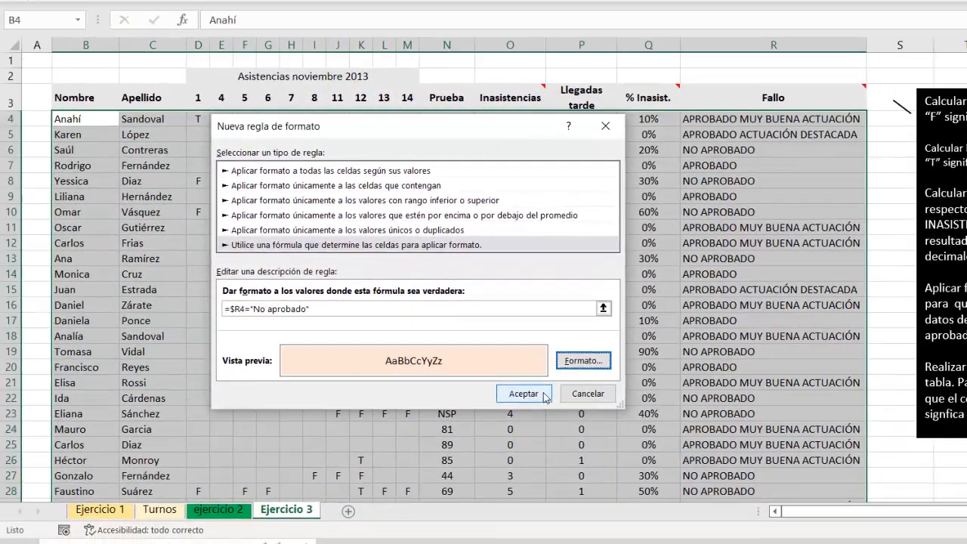
pyautogui.click(523, 394)
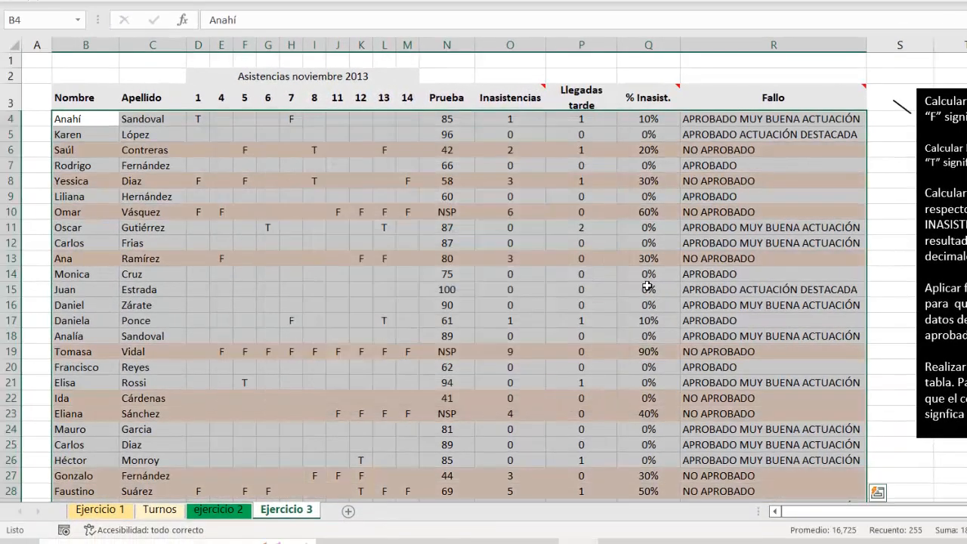
pyautogui.scroll(-4, 649, 290)
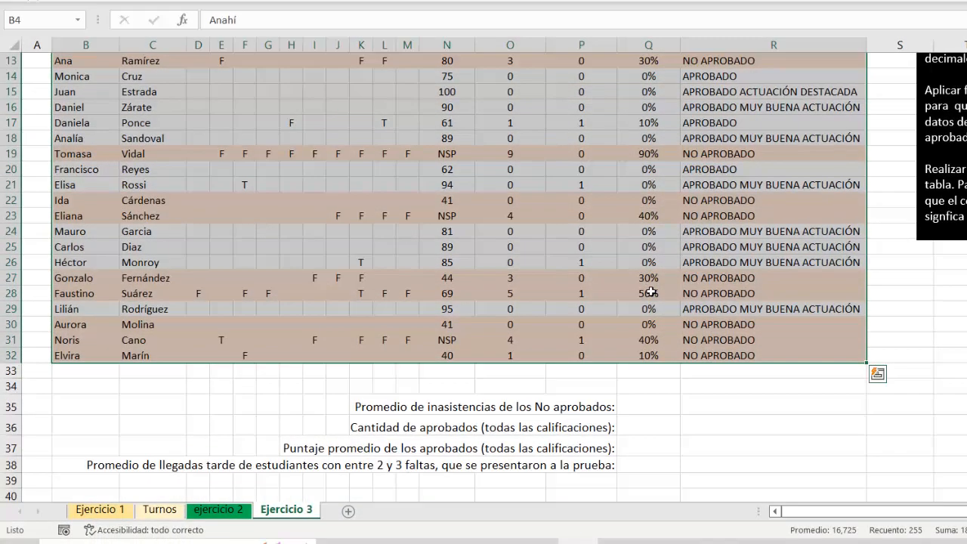
pyautogui.scroll(4, 650, 291)
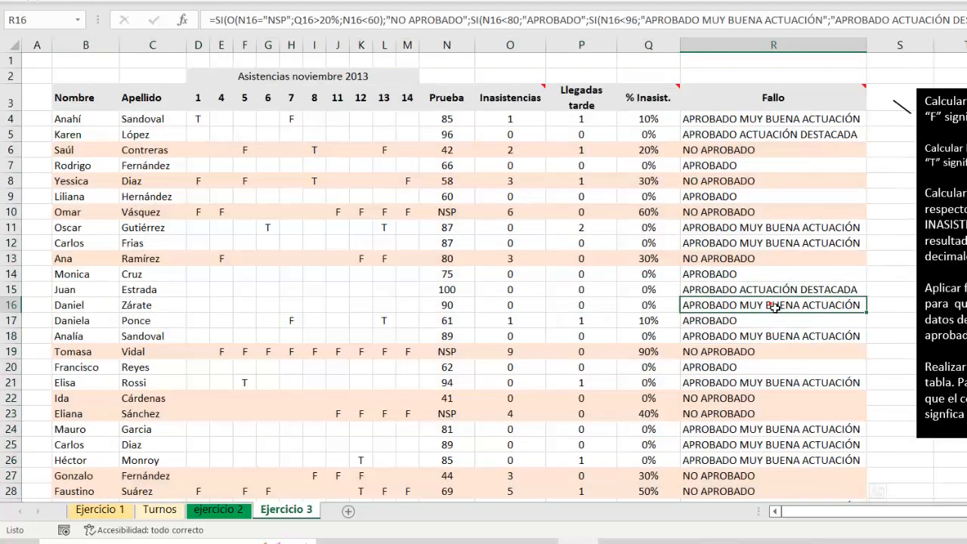
pyautogui.click(770, 306)
# Begin a PROMEDIO.SI formula in cell Q35 for the average absences of students who did not pass
pyautogui.scroll(-4, 771, 309)
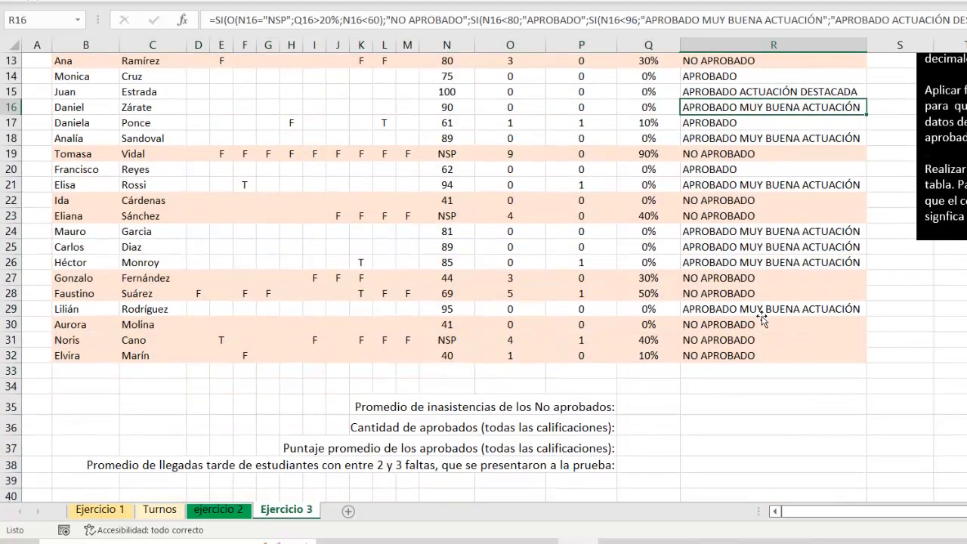
pyautogui.scroll(-1, 653, 374)
pyautogui.click(642, 362)
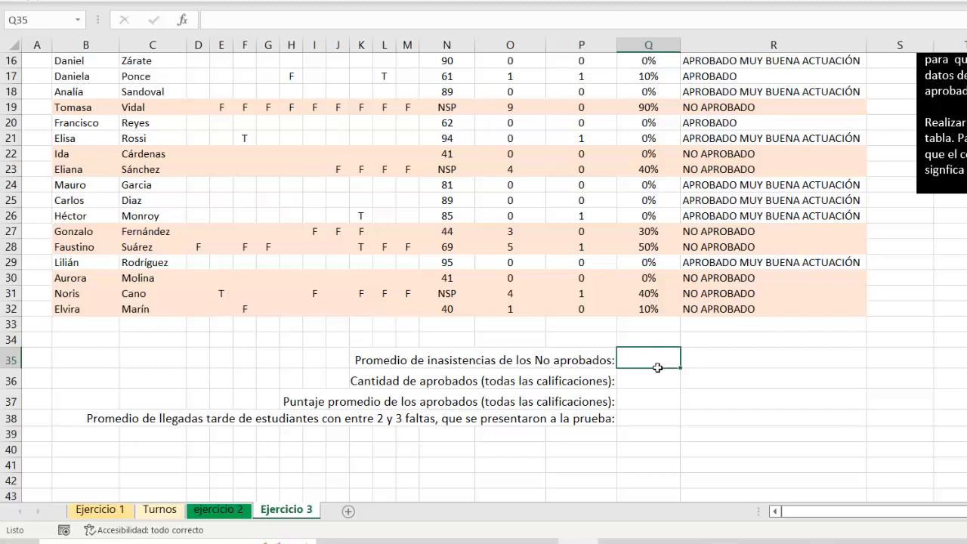
pyautogui.write('=')
pyautogui.scroll(1, 658, 368)
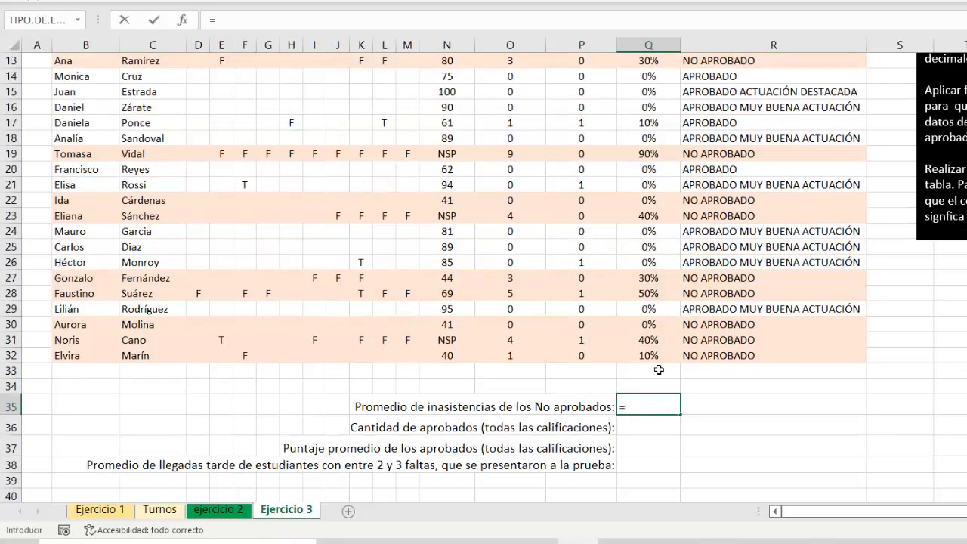
pyautogui.scroll(1, 658, 370)
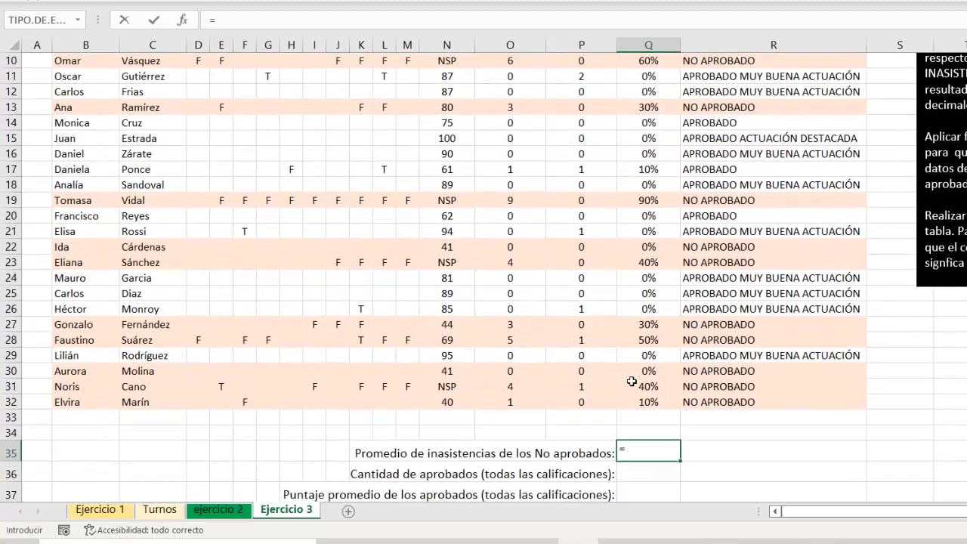
pyautogui.write('pro')
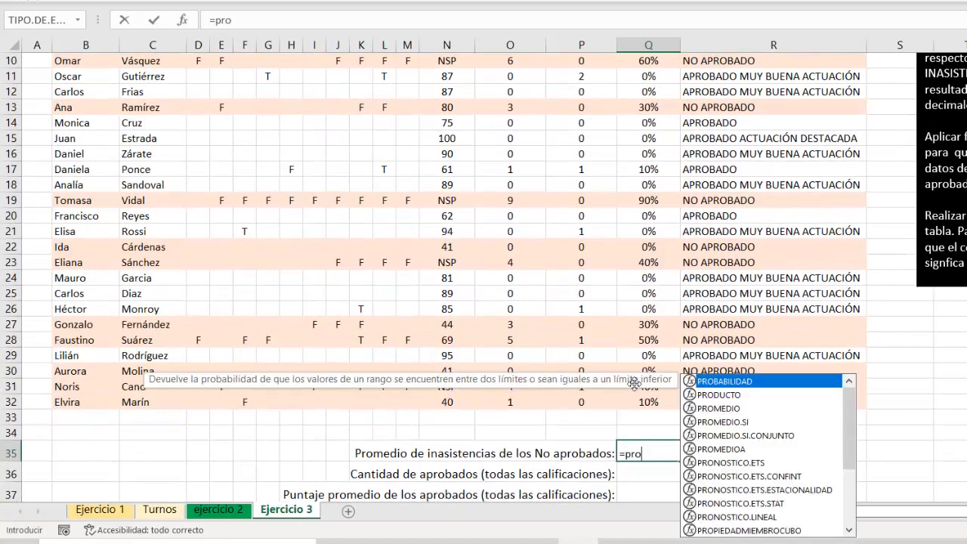
pyautogui.doubleClick(724, 422)
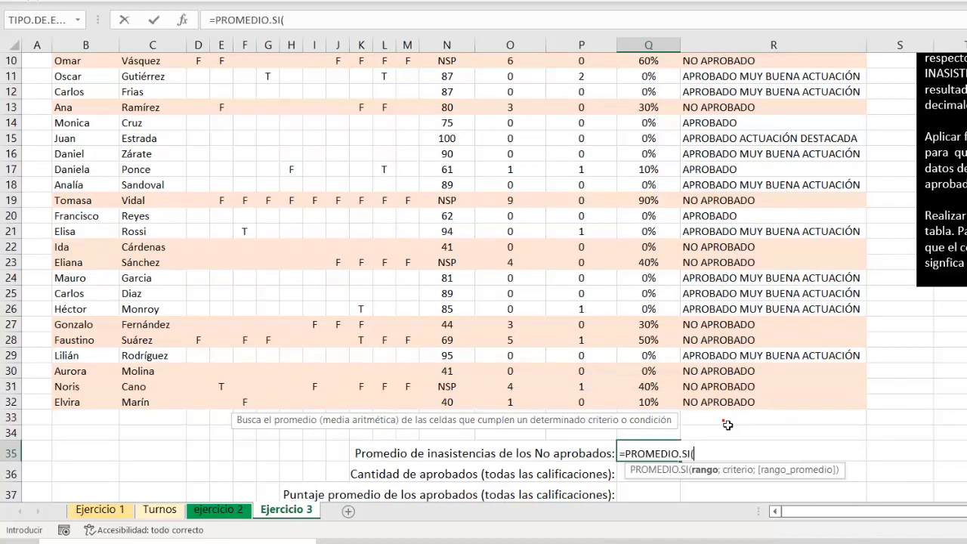
# Use R4:R32 as the PROMEDIO.SI criteria range and "No aprobado" as its criterion
pyautogui.scroll(1, 760, 454)
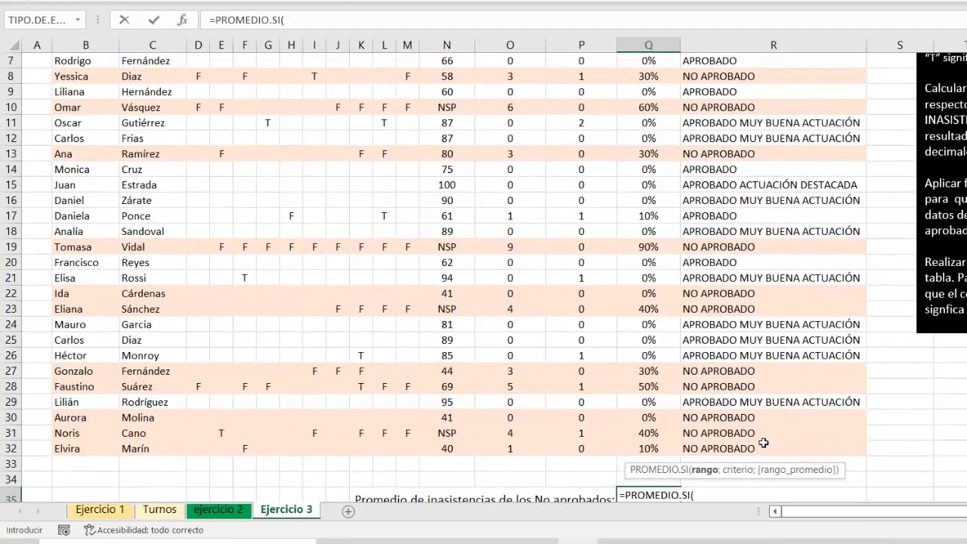
pyautogui.scroll(2, 763, 443)
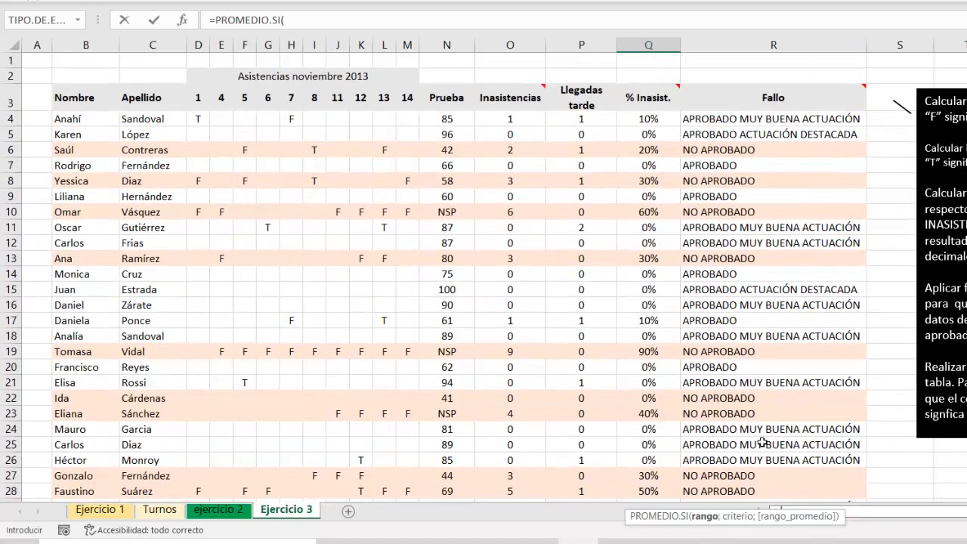
pyautogui.click(808, 121)
pyautogui.hotkey('ctrl', 'shift', 'Down')
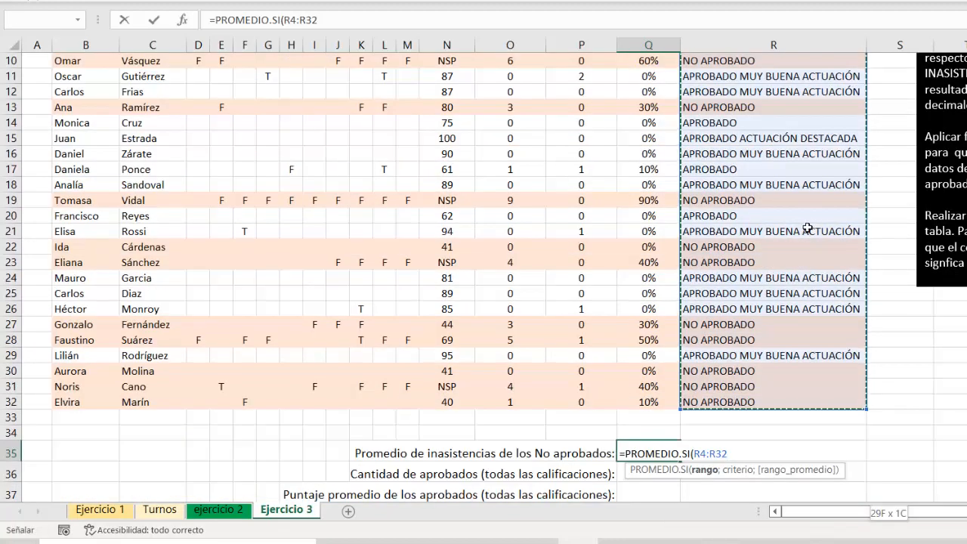
pyautogui.write(';')
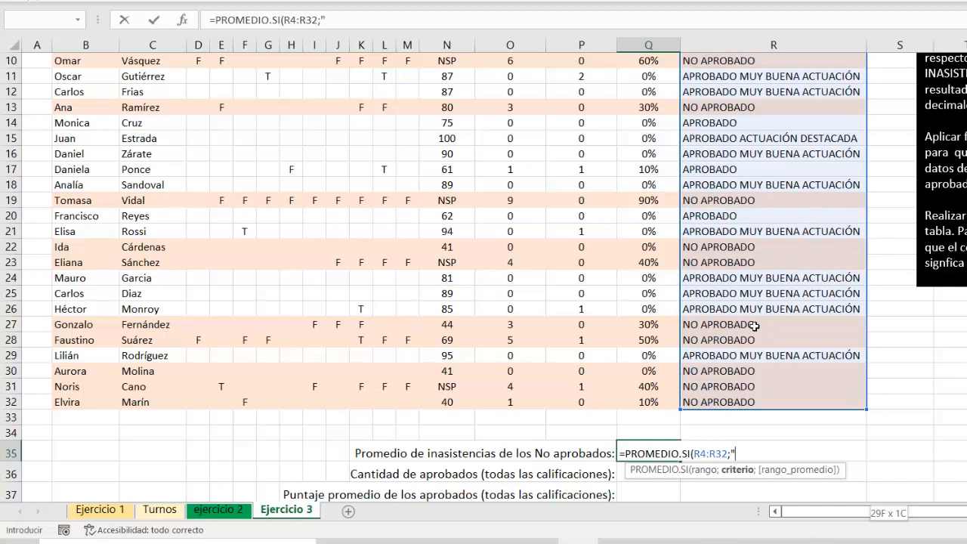
pyautogui.write('"No aprobado"')
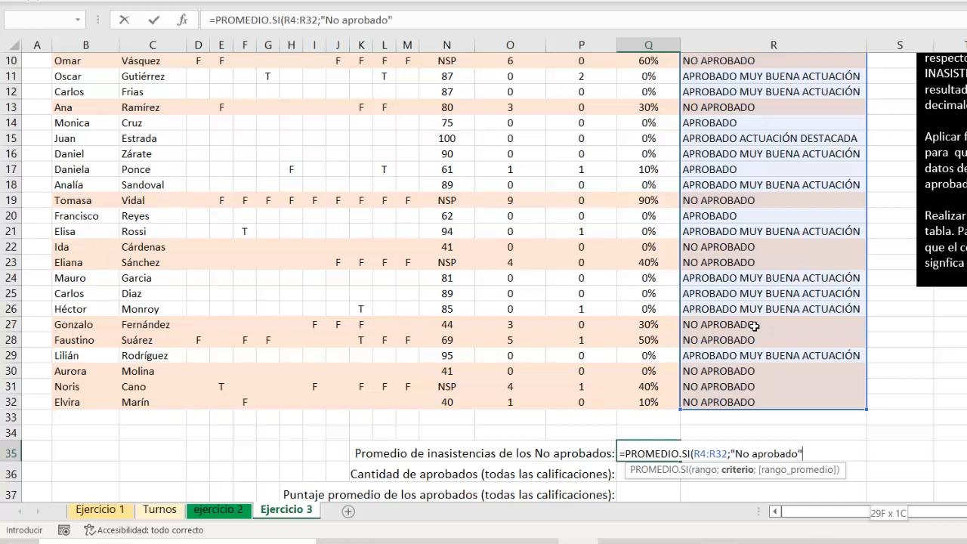
# Use the Inasistencias values O4:O32 as the PROMEDIO.SI average range and complete the formula in Q35
pyautogui.write(';')
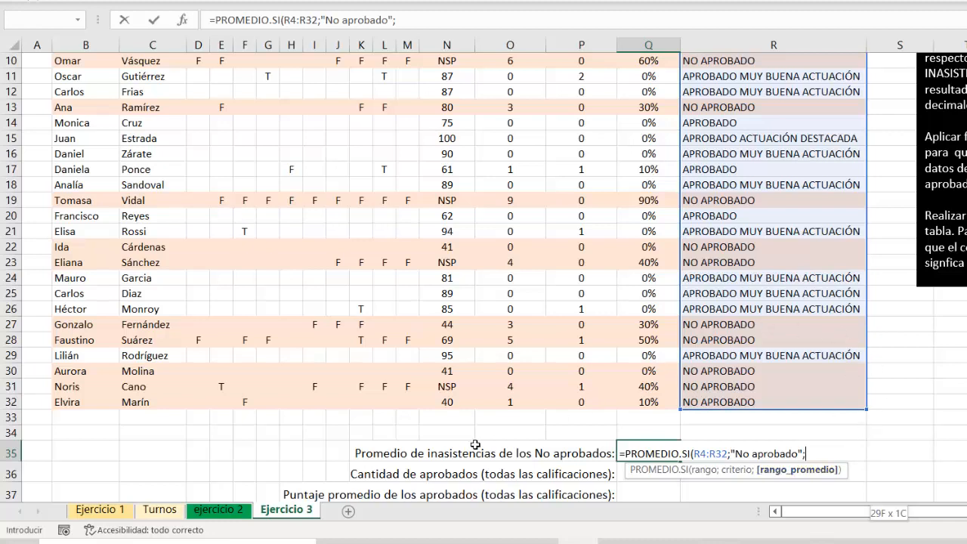
pyautogui.scroll(3, 487, 393)
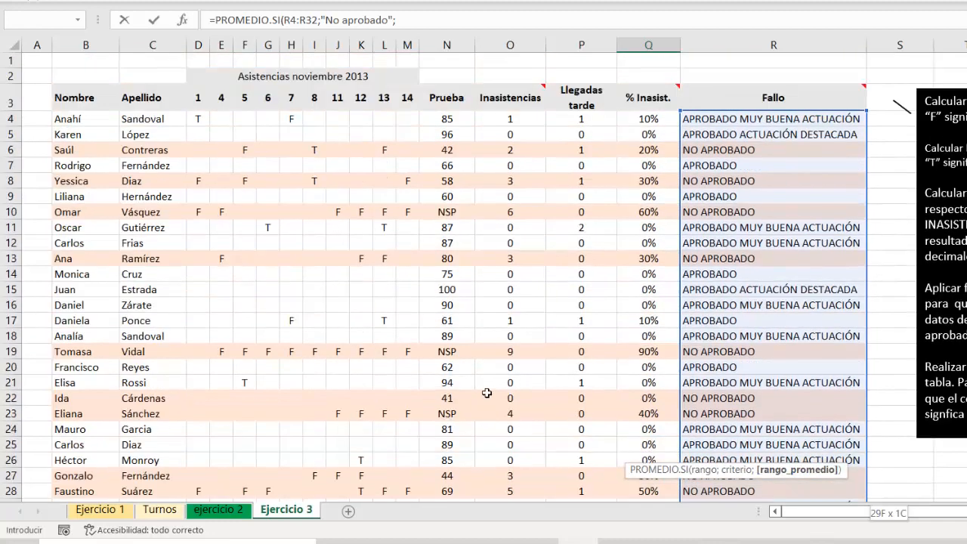
pyautogui.click(514, 120)
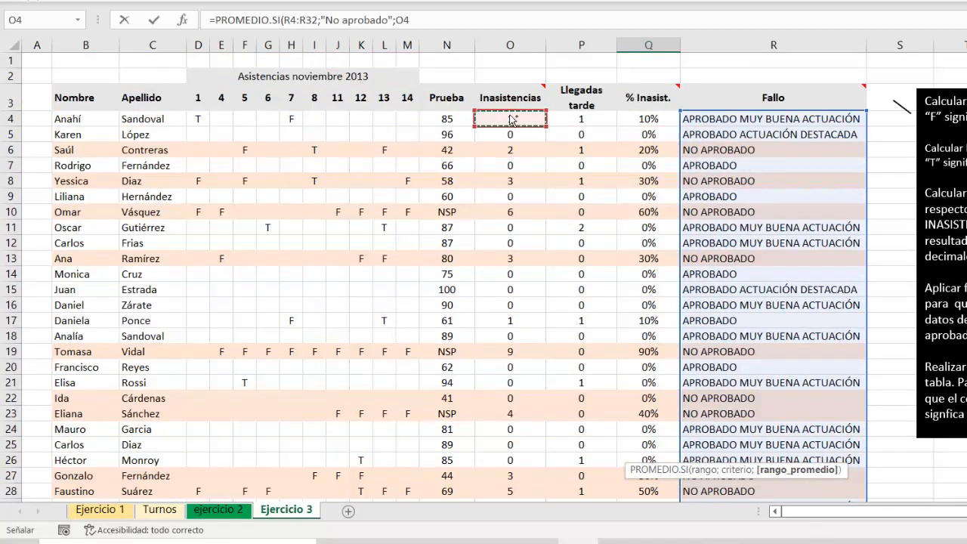
pyautogui.hotkey('ctrl', 'shift', 'Down')
pyautogui.scroll(-4, 527, 151)
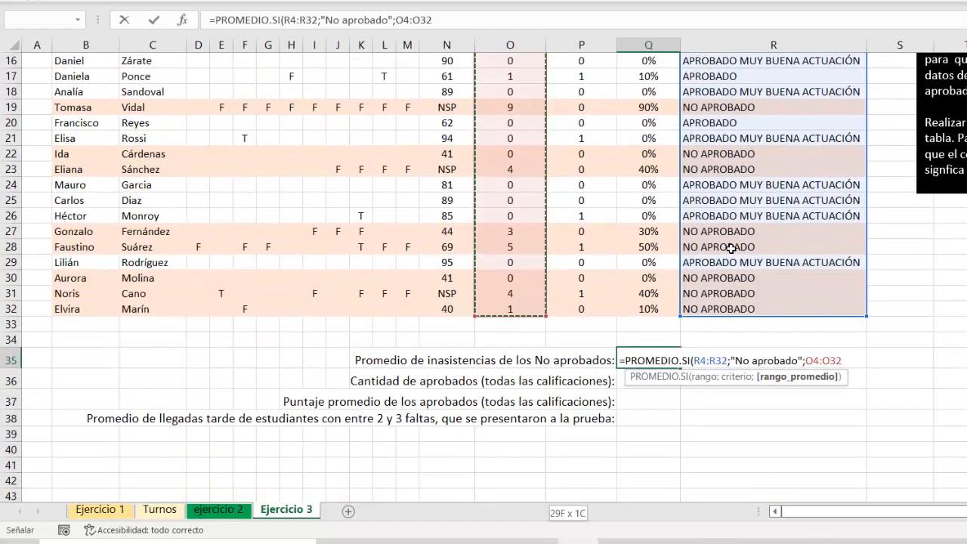
pyautogui.write(')')
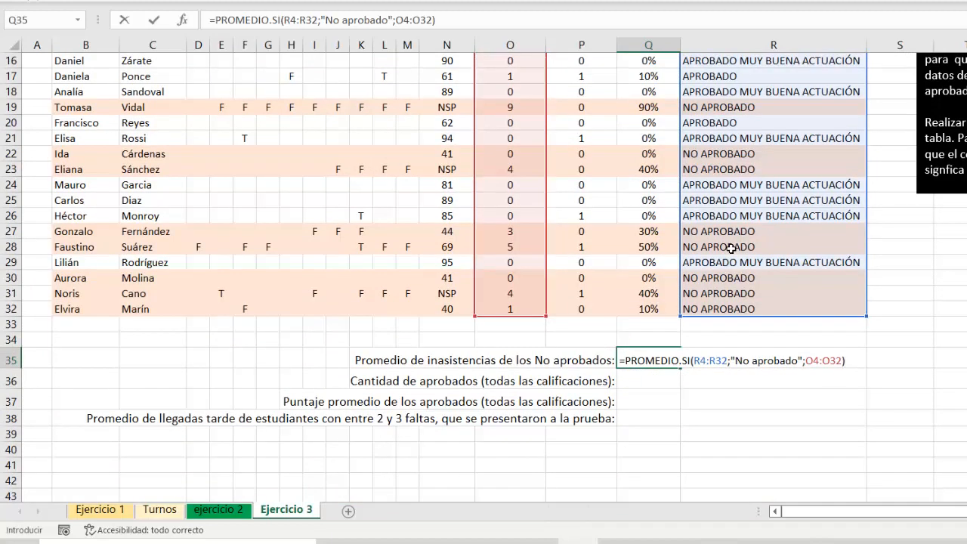
pyautogui.press('Return')
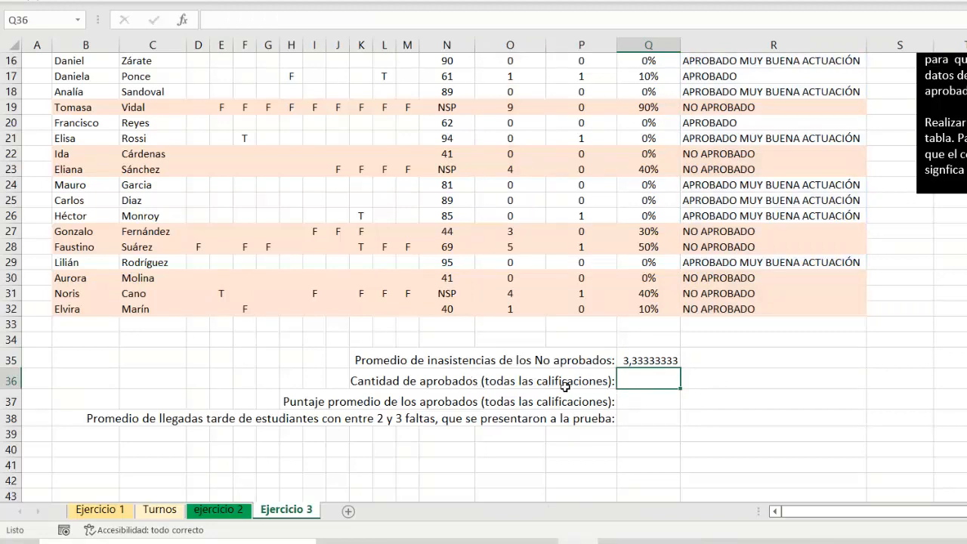
# Examine the result labels in the Fallo column and review the PROMEDIO.SI formula in Q35
pyautogui.scroll(3, 658, 366)
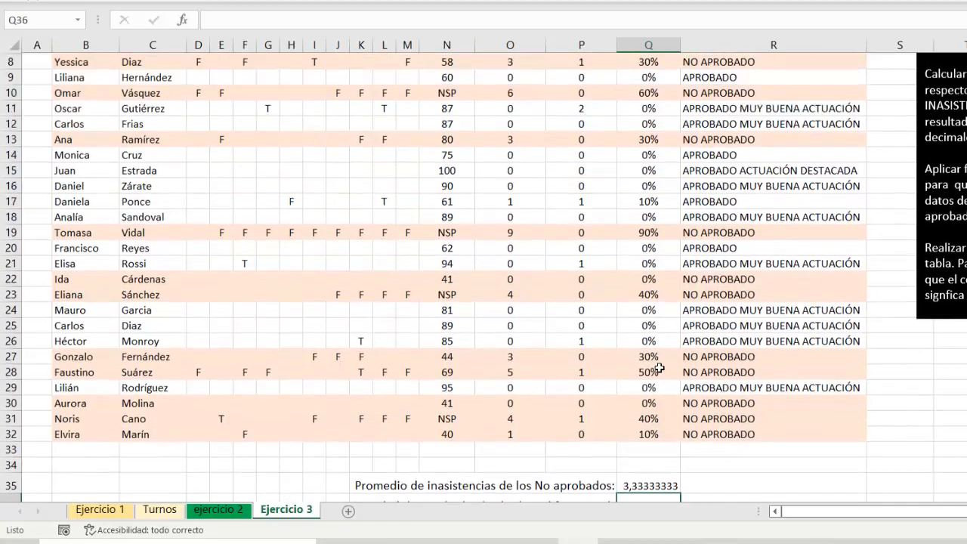
pyautogui.scroll(3, 659, 368)
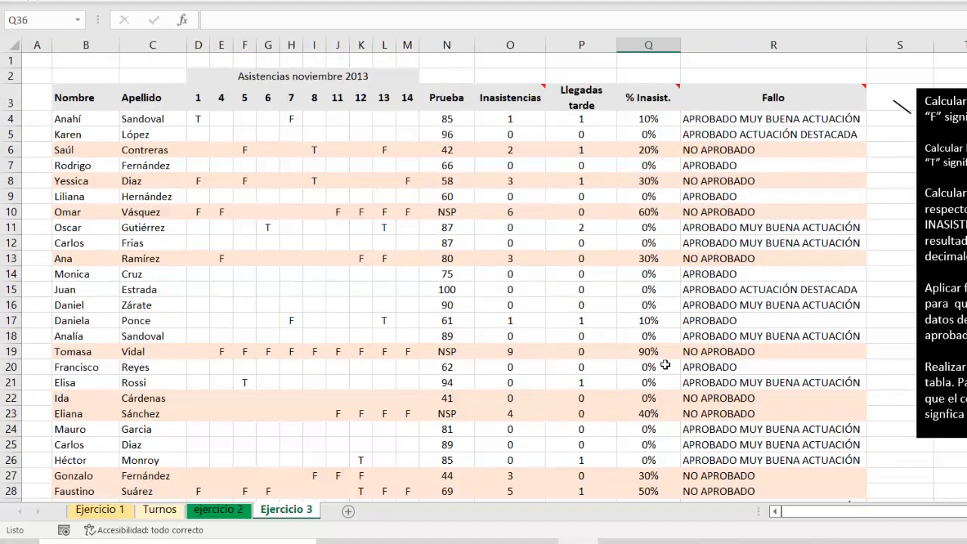
pyautogui.scroll(-4, 665, 365)
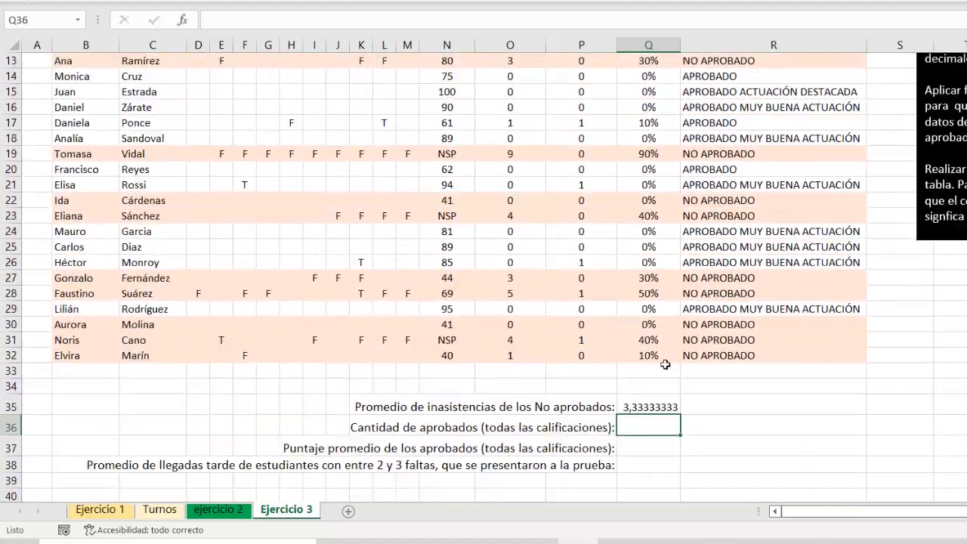
pyautogui.scroll(2, 665, 365)
pyautogui.scroll(-1, 665, 365)
pyautogui.scroll(1, 665, 364)
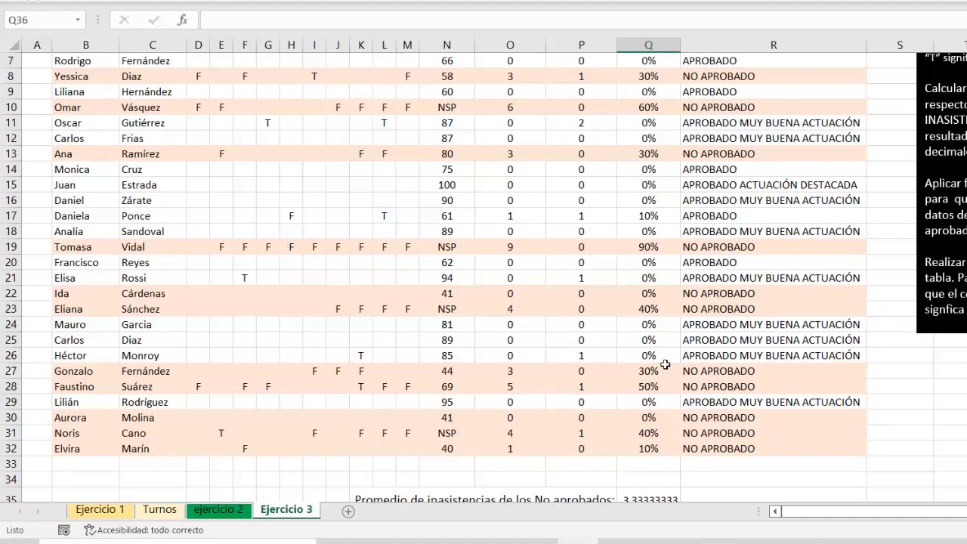
pyautogui.scroll(2, 718, 351)
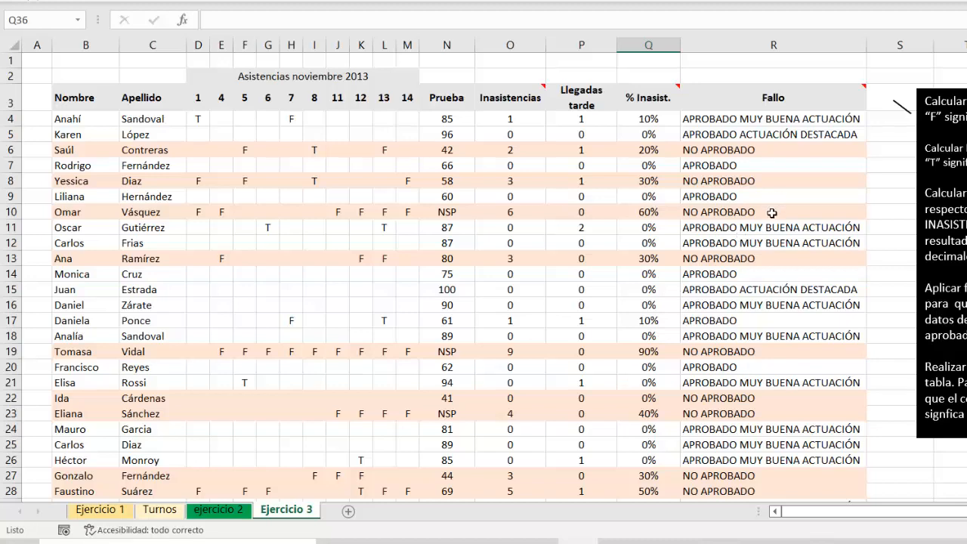
pyautogui.scroll(-2, 772, 209)
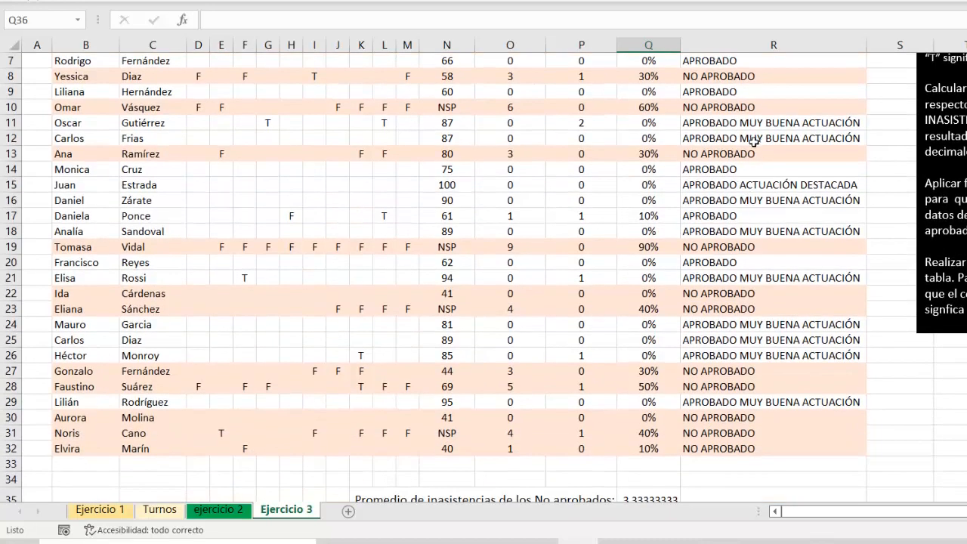
pyautogui.scroll(2, 761, 175)
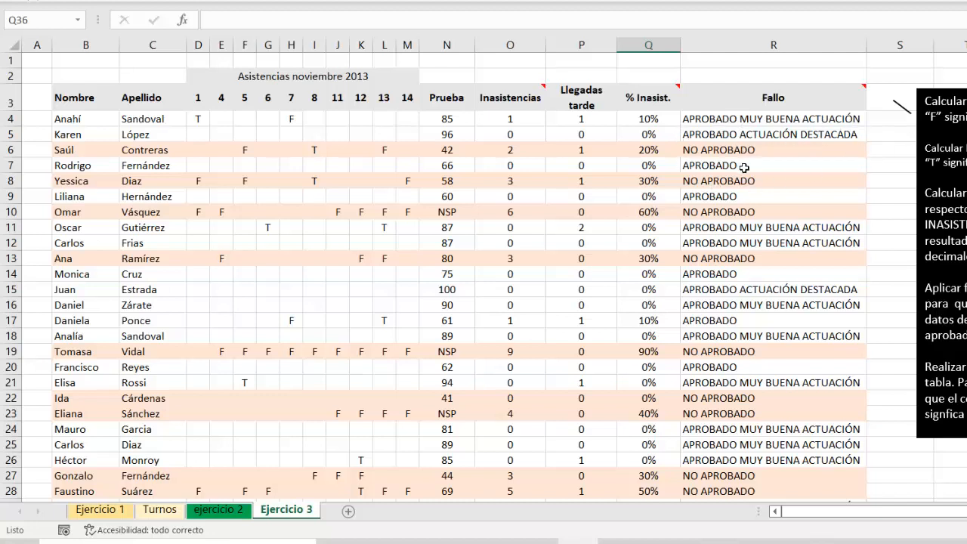
pyautogui.scroll(-6, 746, 203)
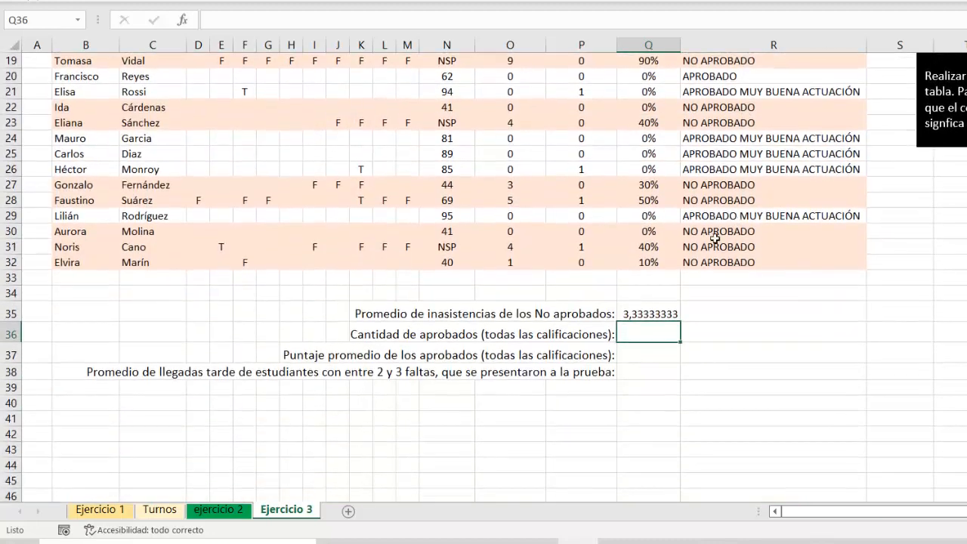
pyautogui.doubleClick(658, 321)
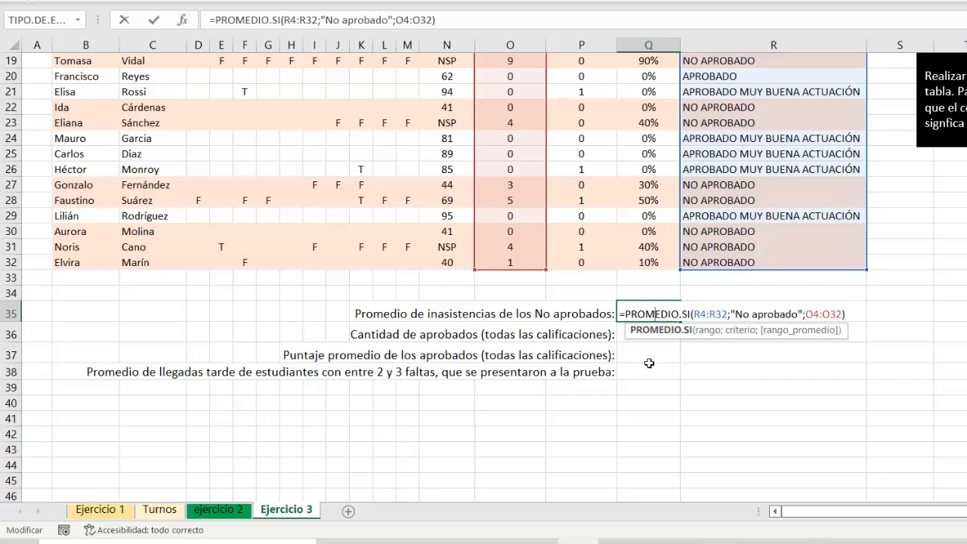
pyautogui.hotkey('ctrl', 'Return')
# Begin a CONTAR.SI formula in cell Q36 for the number of students who passed with any grade
pyautogui.click(656, 336)
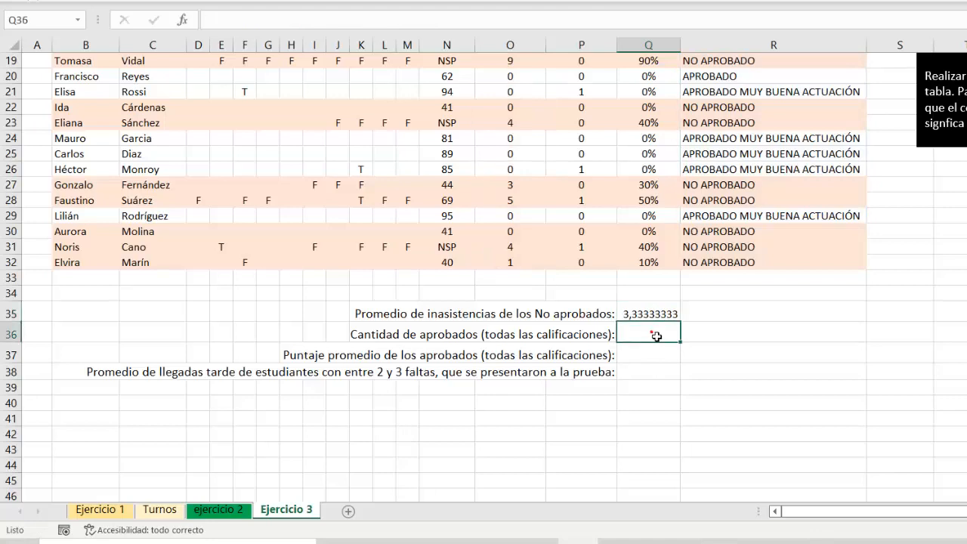
pyautogui.scroll(5, 656, 336)
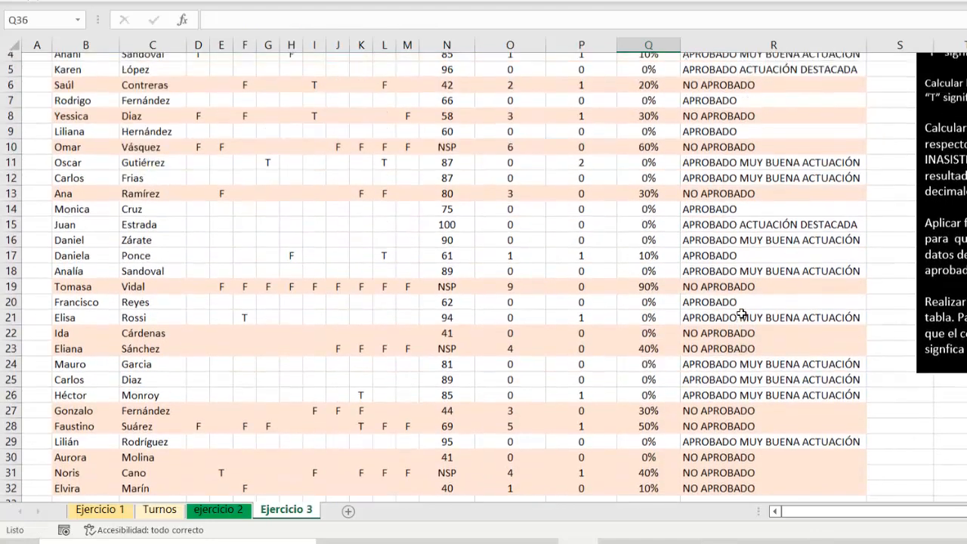
pyautogui.scroll(2, 742, 314)
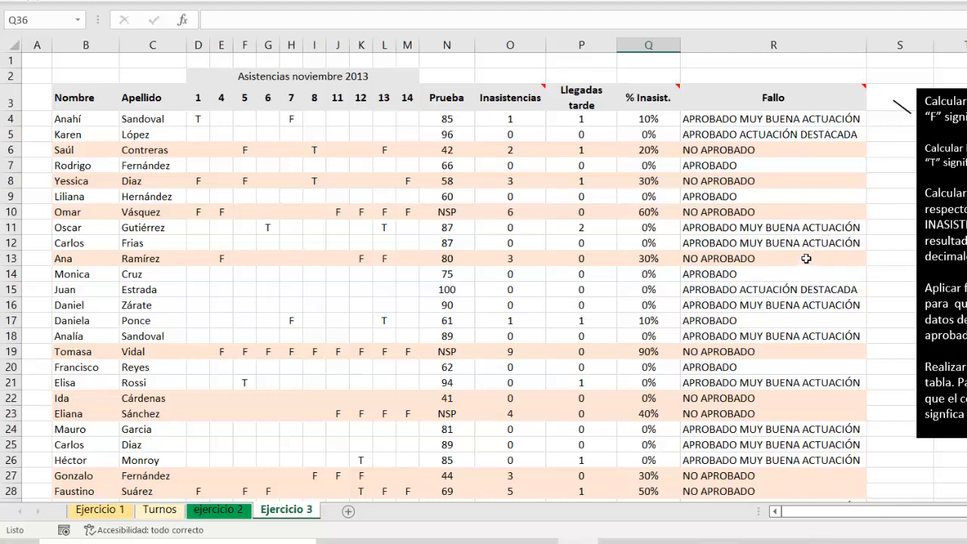
pyautogui.scroll(-4, 799, 235)
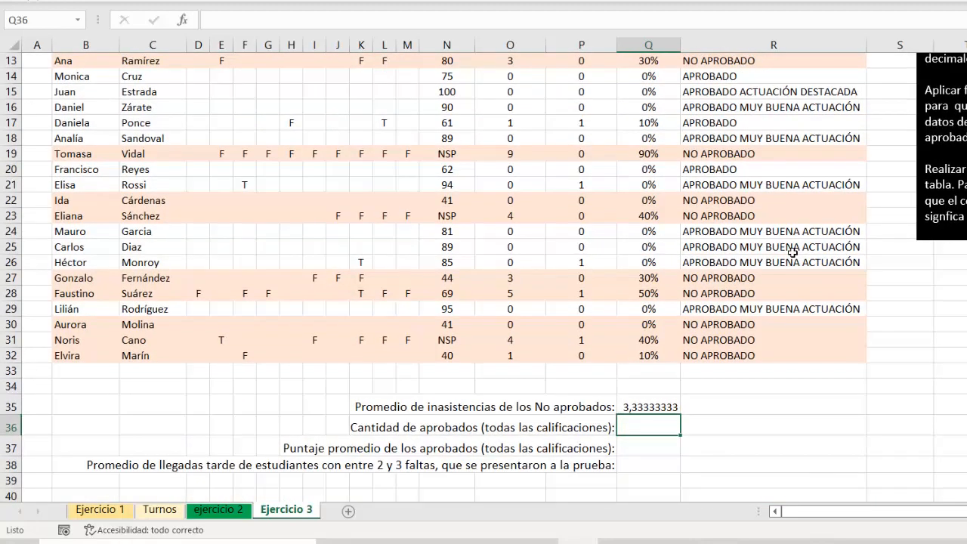
pyautogui.write('=')
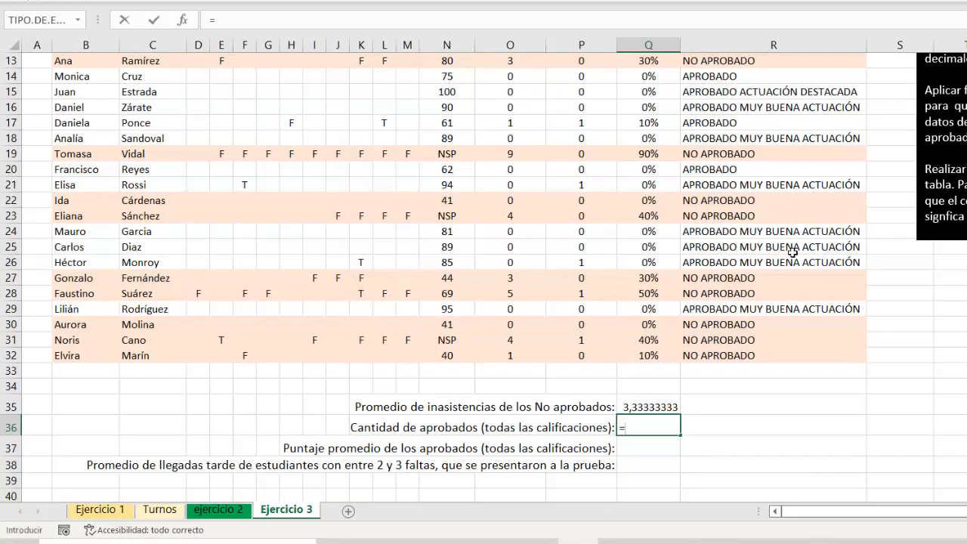
pyautogui.write('co')
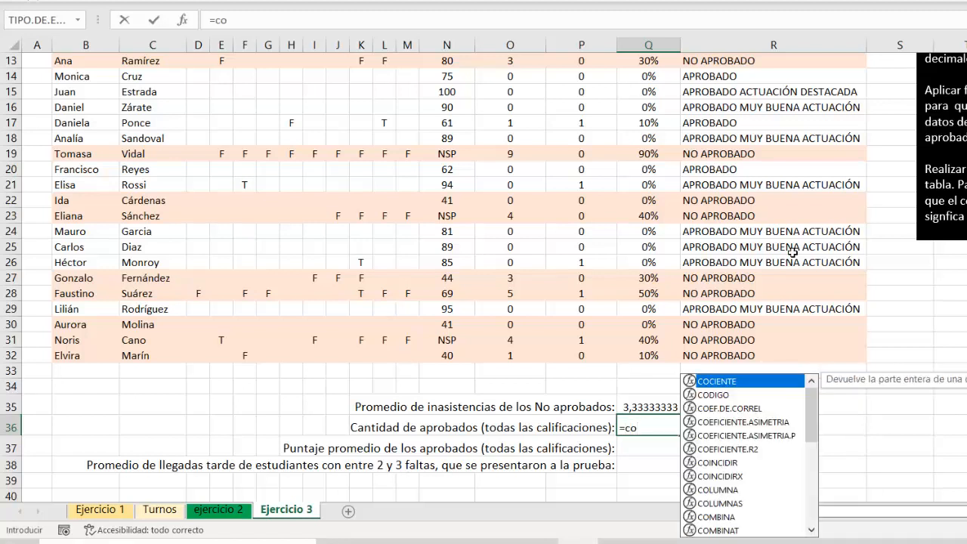
pyautogui.write('n')
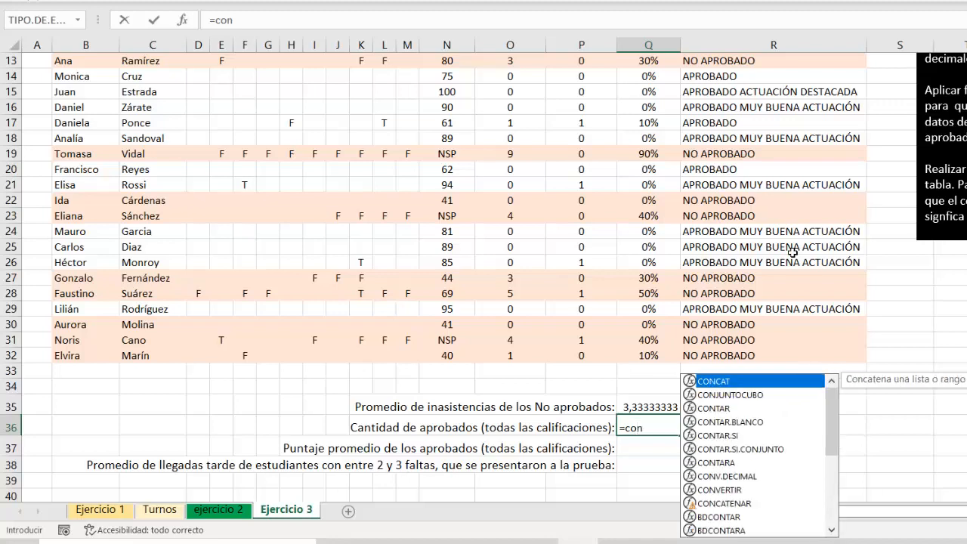
pyautogui.doubleClick(739, 436)
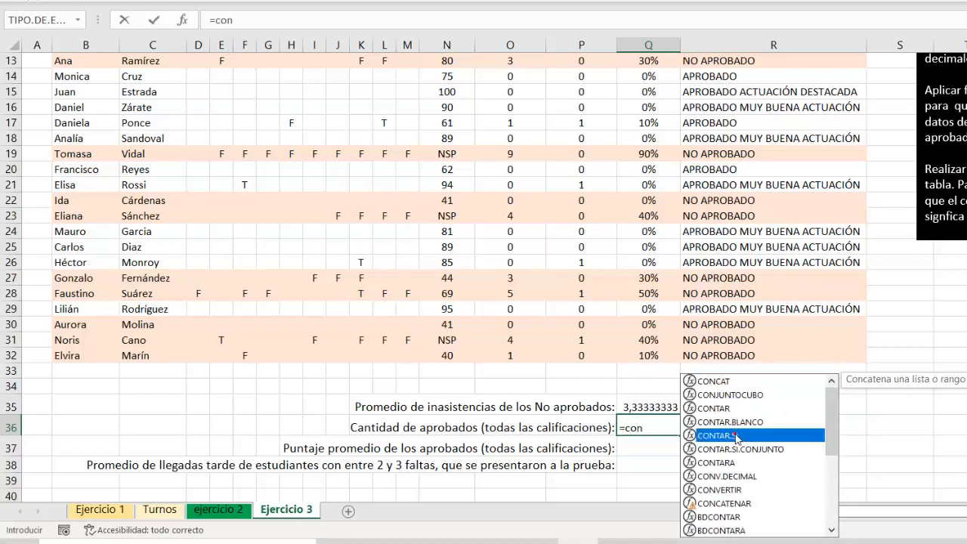
# Complete the Q36 count with R4:R32 as its range and "<>No aprobado" as its criterion
pyautogui.scroll(4, 729, 393)
pyautogui.click(757, 120)
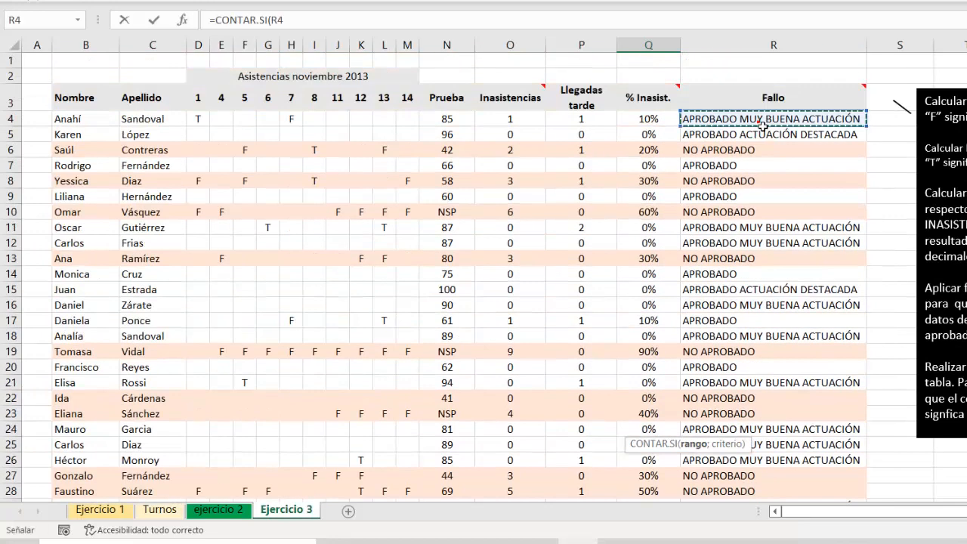
pyautogui.hotkey('ctrl', 'shift', 'Down')
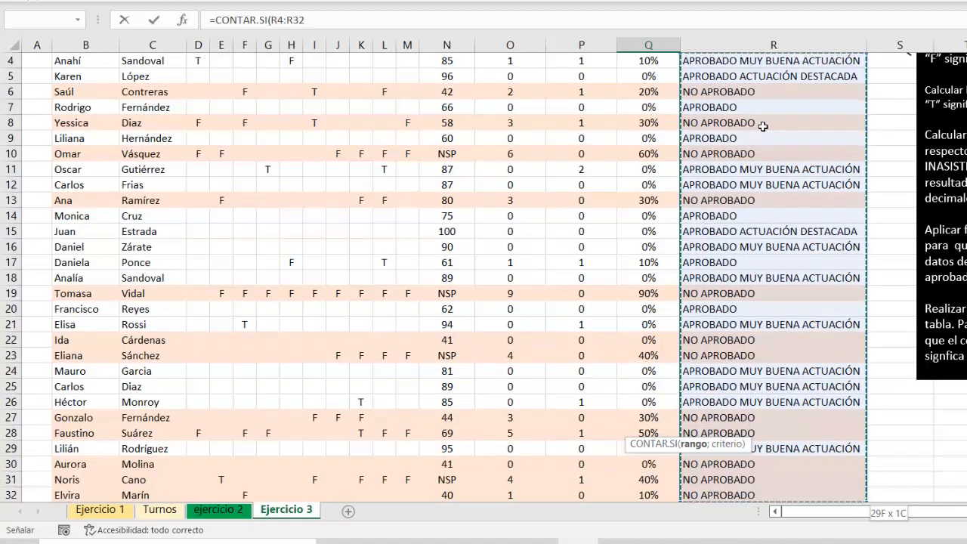
pyautogui.scroll(-3, 764, 129)
pyautogui.write(';')
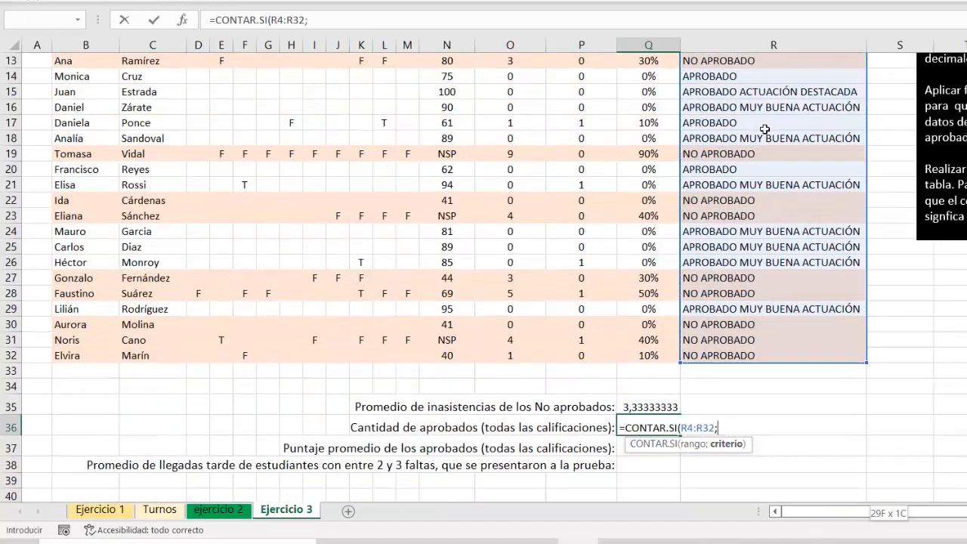
pyautogui.write('"<>A')
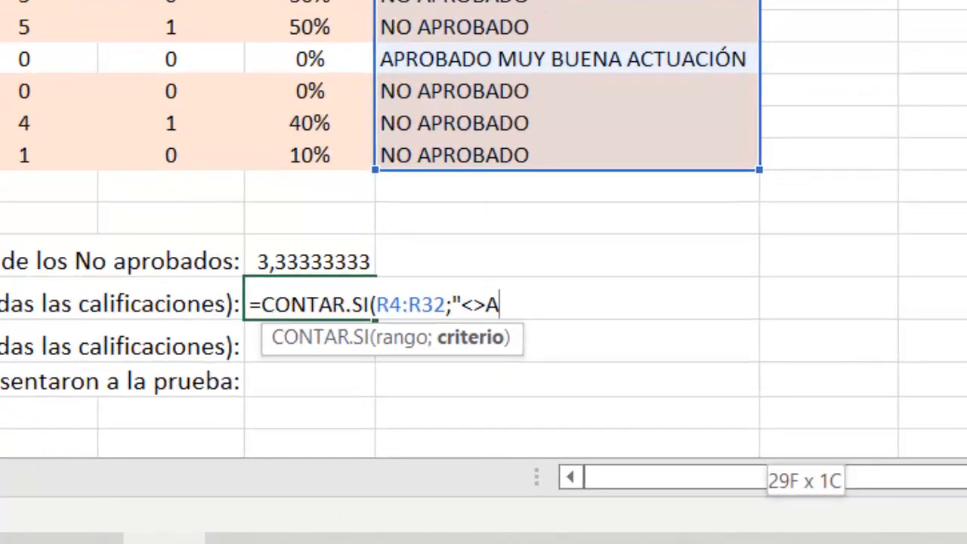
pyautogui.press('BackSpace')
pyautogui.write('No aprobado"')
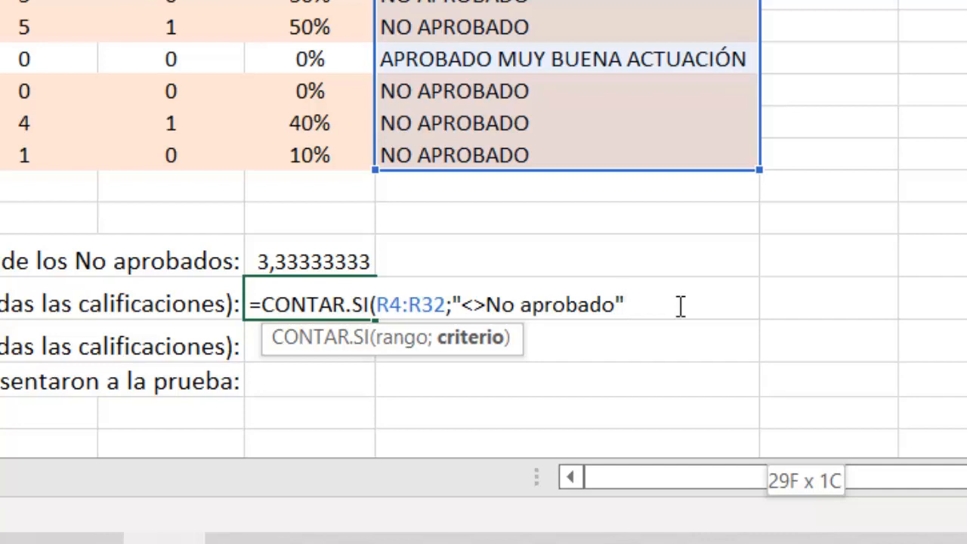
pyautogui.press('Return')
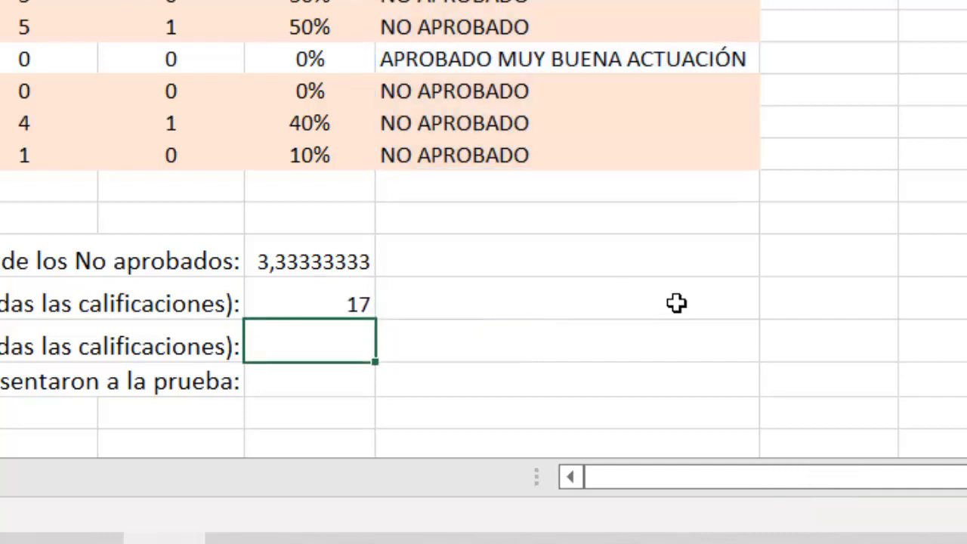
# Start an alternative CONTAR.SI formula in cell R36, beside the first count of passed students
pyautogui.press('Up')
pyautogui.press('Right')
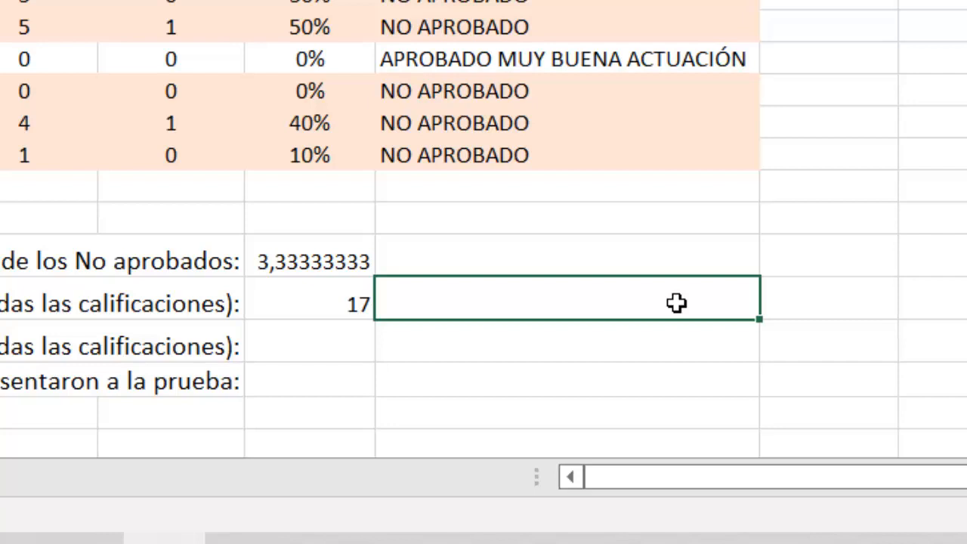
pyautogui.write('=con')
pyautogui.click(505, 68)
pyautogui.press('Tab')
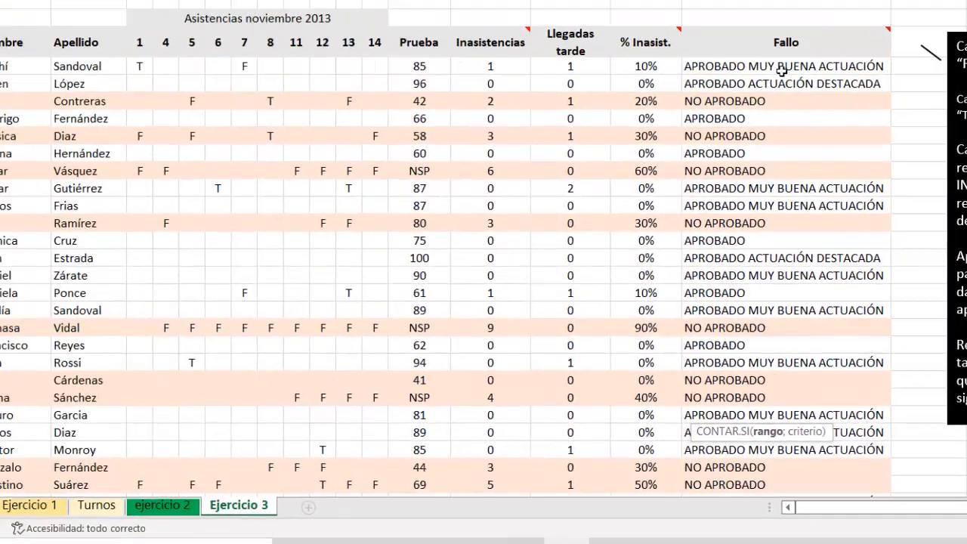
# Complete the R36 formula with the Fallo range R4:R32 and the wildcard criterion "aprobado*"
pyautogui.click(782, 70)
pyautogui.hotkey('ctrl', 'shift', 'Down')
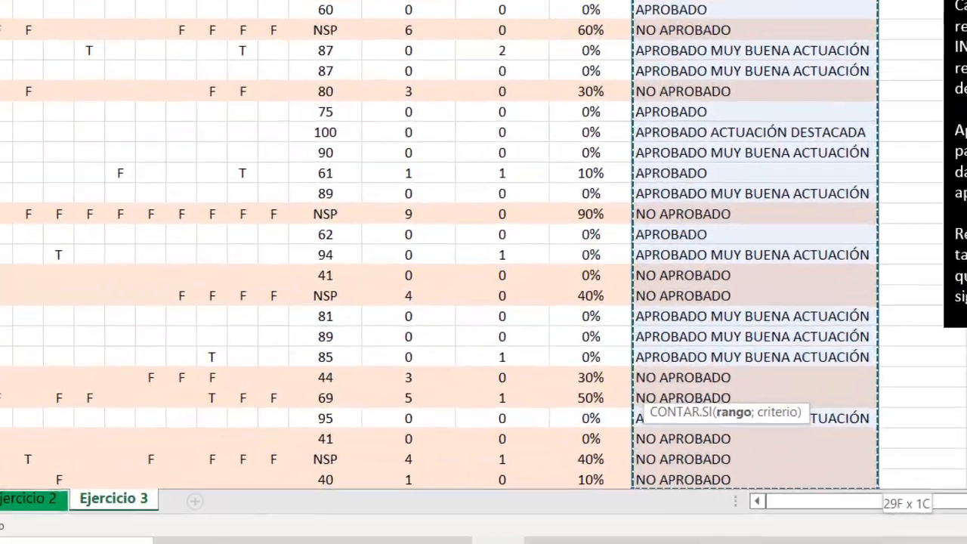
pyautogui.write(';')
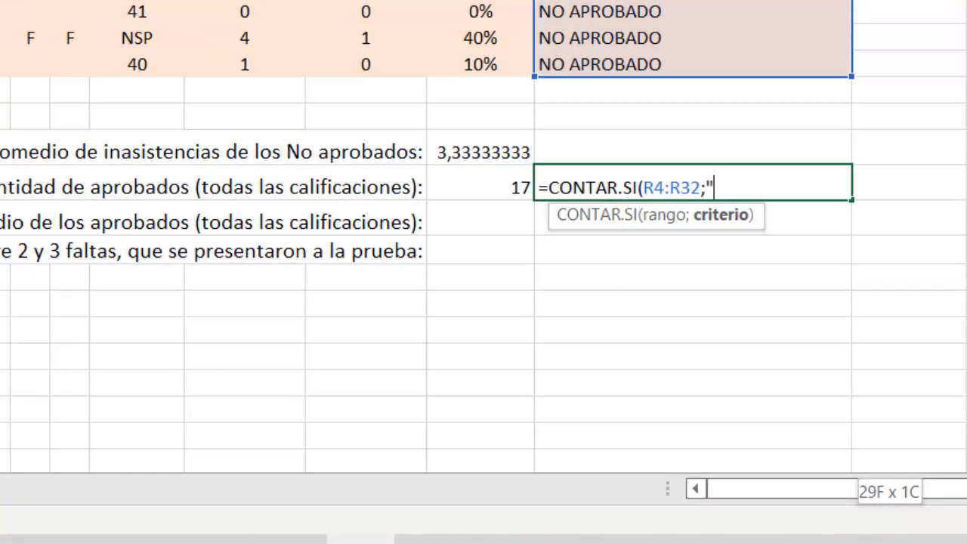
pyautogui.write('"aprobado')
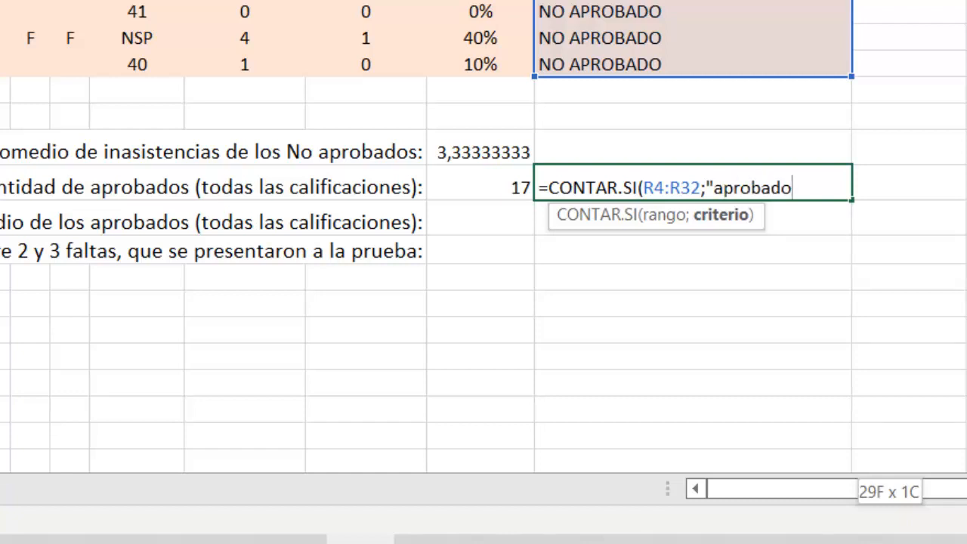
pyautogui.write('*"')
pyautogui.press('Return')
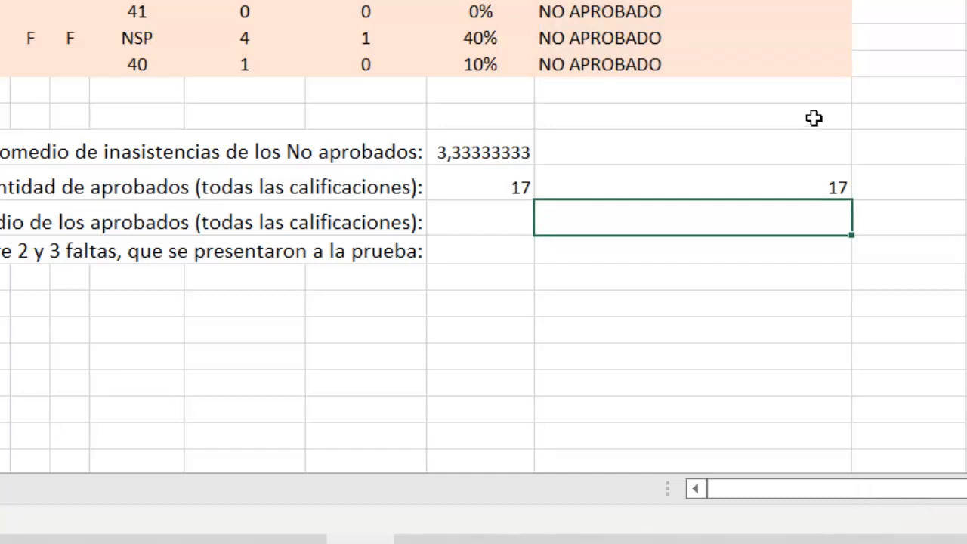
# Begin a PROMEDIO.SI formula in cell Q37 for the passed students' average score, with the Fallo range R4:R32 as its criteria range
pyautogui.click(490, 221)
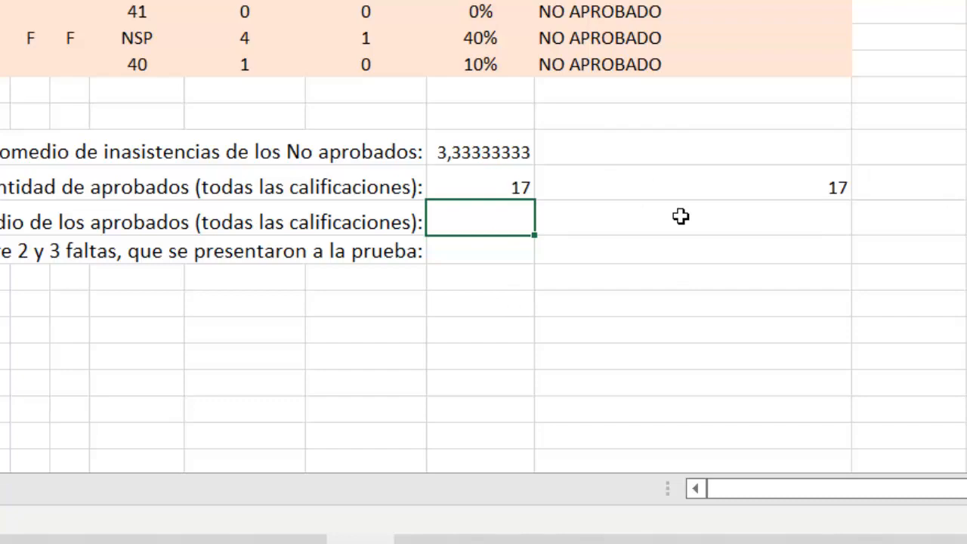
pyautogui.write('prom')
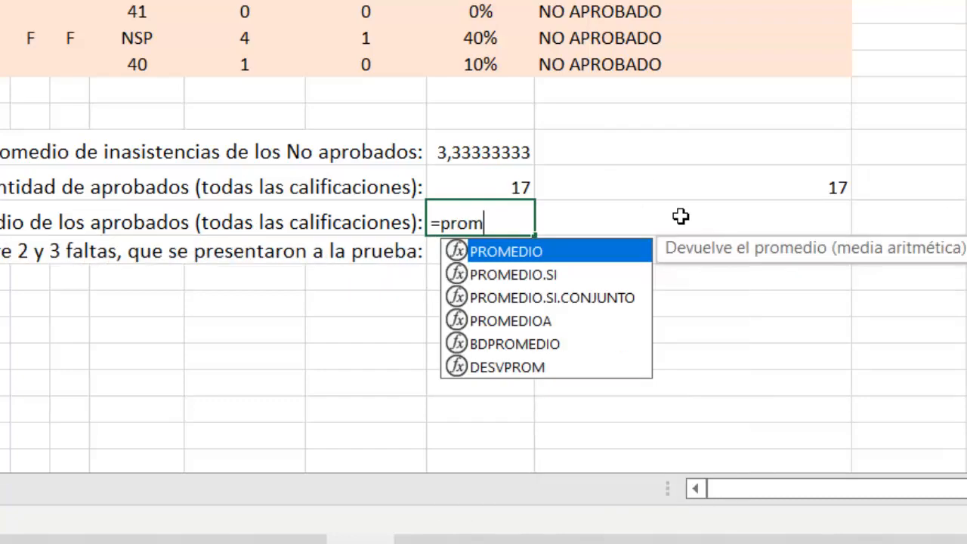
pyautogui.doubleClick(524, 274)
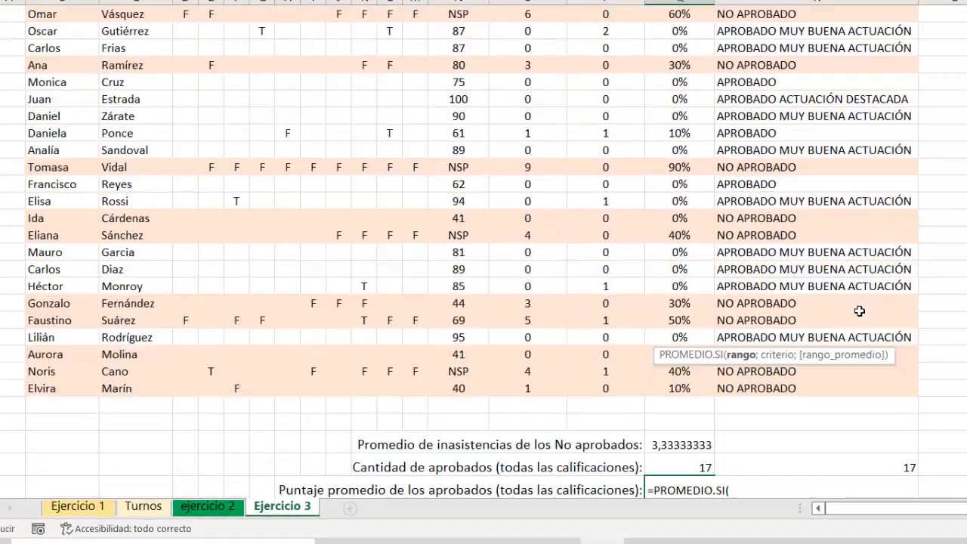
pyautogui.scroll(4, 859, 311)
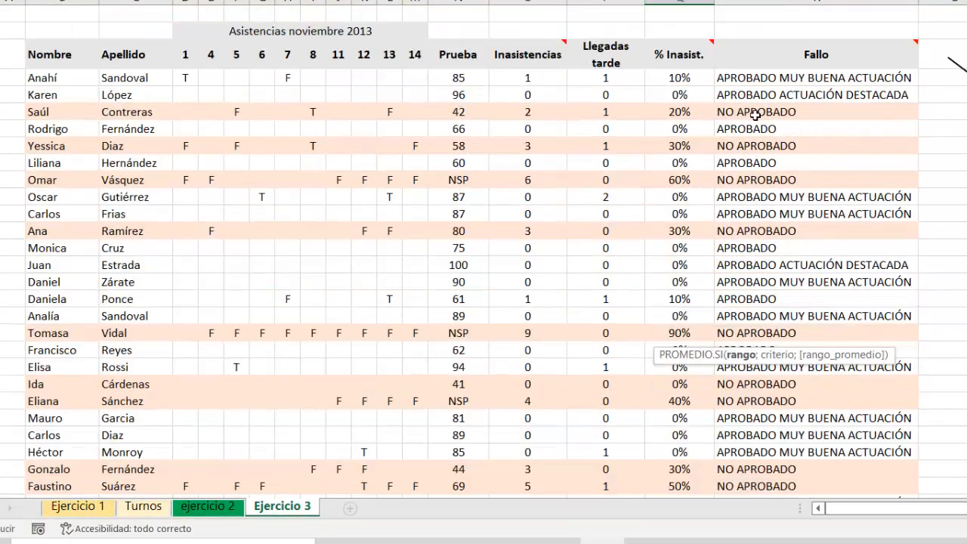
pyautogui.click(763, 78)
pyautogui.hotkey('ctrl', 'shift', 'Down')
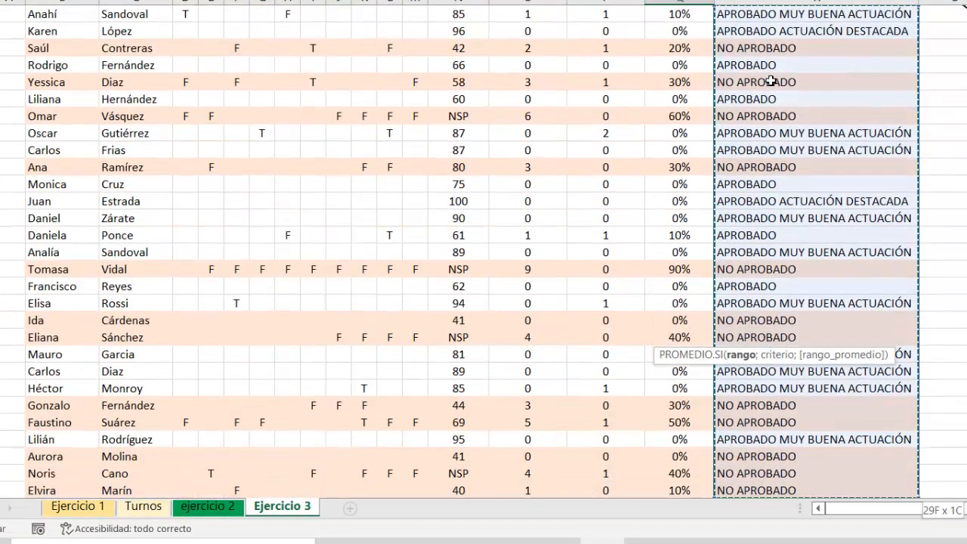
pyautogui.write(';')
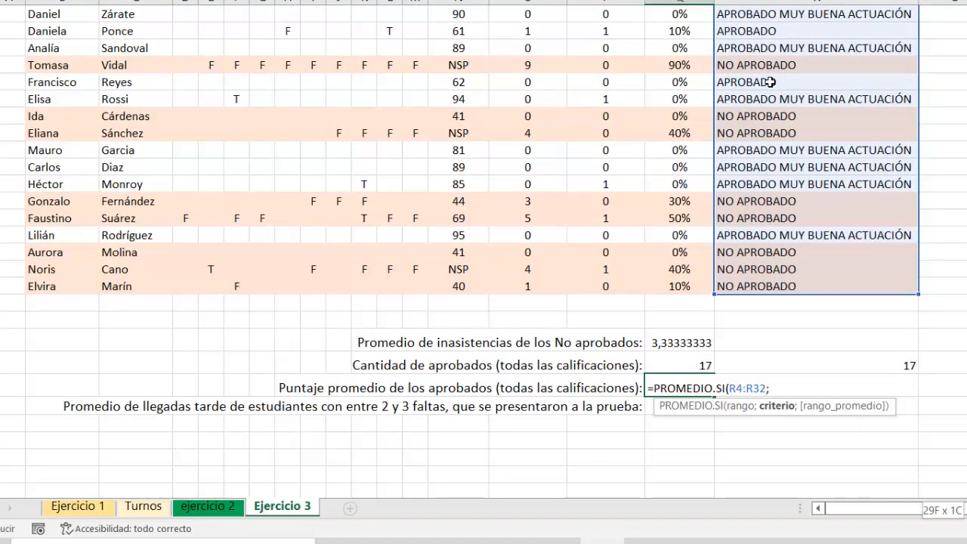
# Complete the Q37 formula with the wildcard criterion "aprobado*" and the Prueba scores N4:N32 as the average range
pyautogui.write('"')
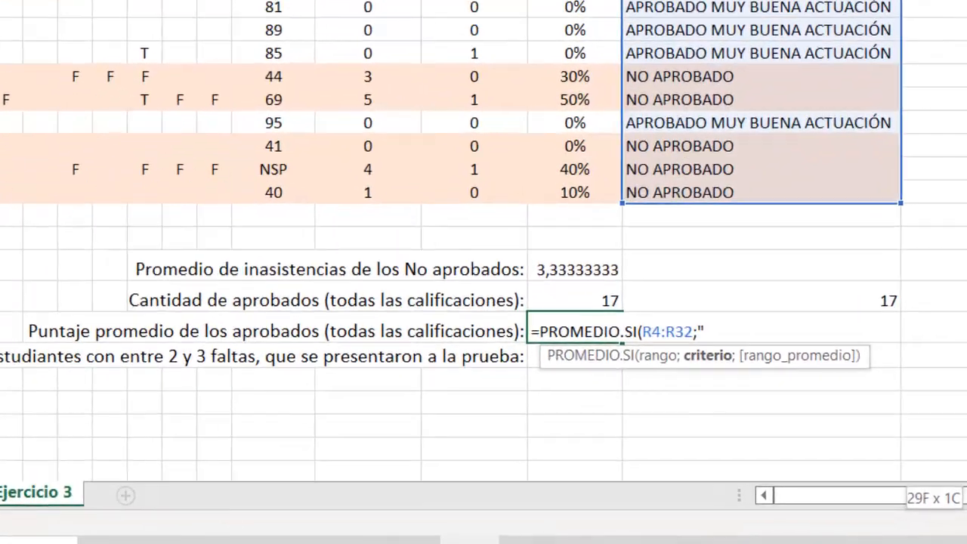
pyautogui.write('aprobado')
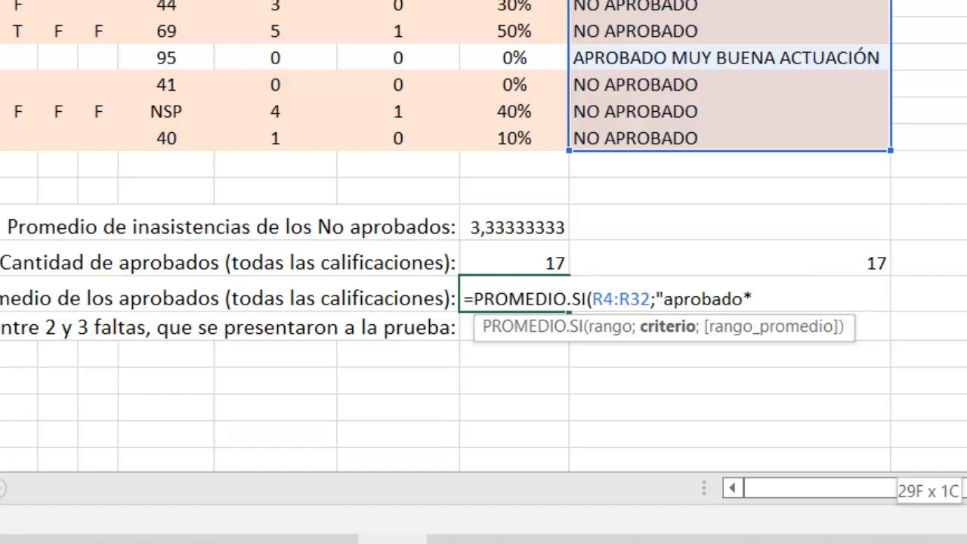
pyautogui.write('*";')
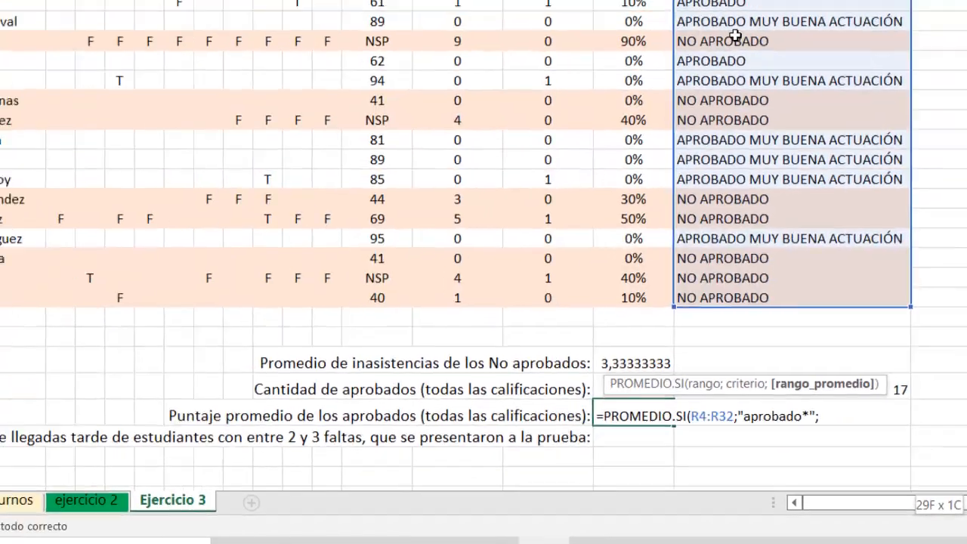
pyautogui.scroll(6, 484, 288)
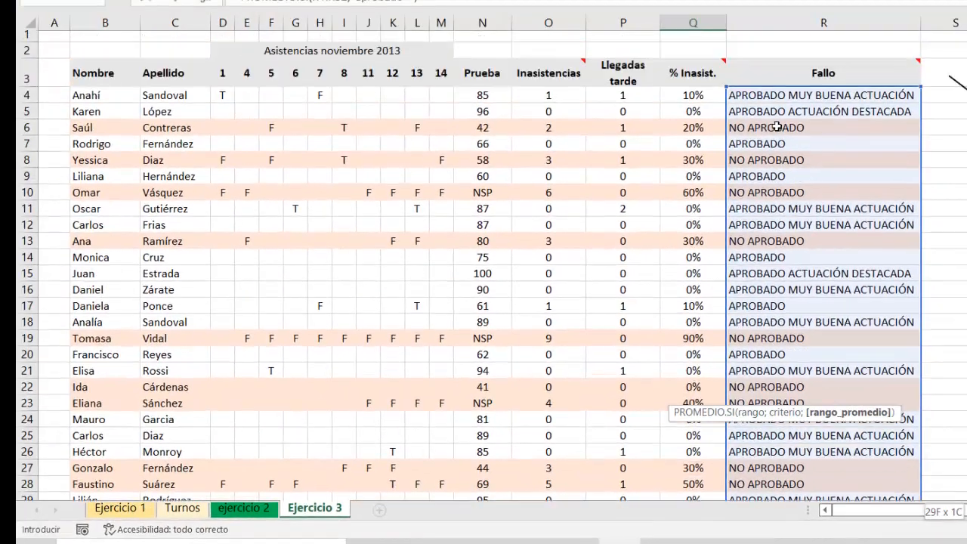
pyautogui.moveTo(484, 100); pyautogui.dragTo(484, 498)
pyautogui.scroll(-2, 483, 219)
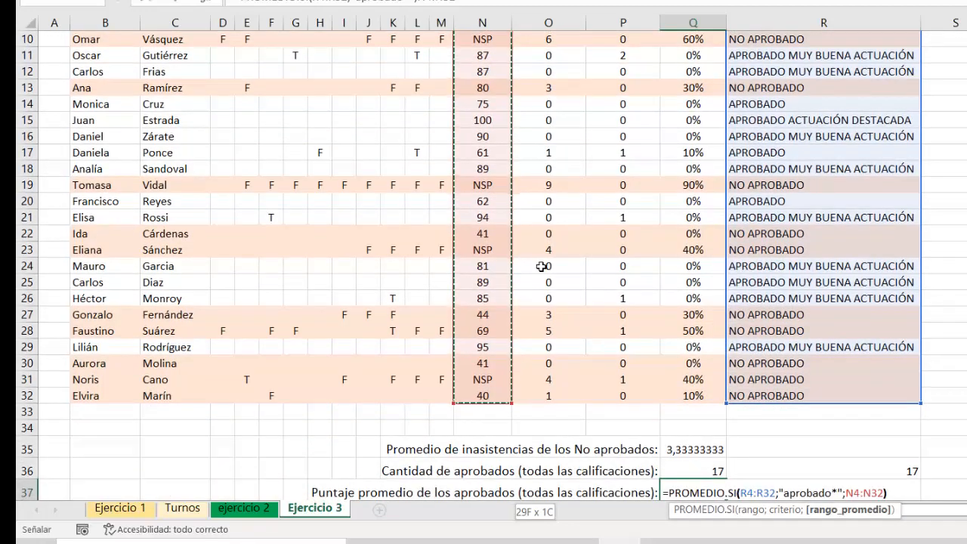
pyautogui.write(')')
pyautogui.press('Return')
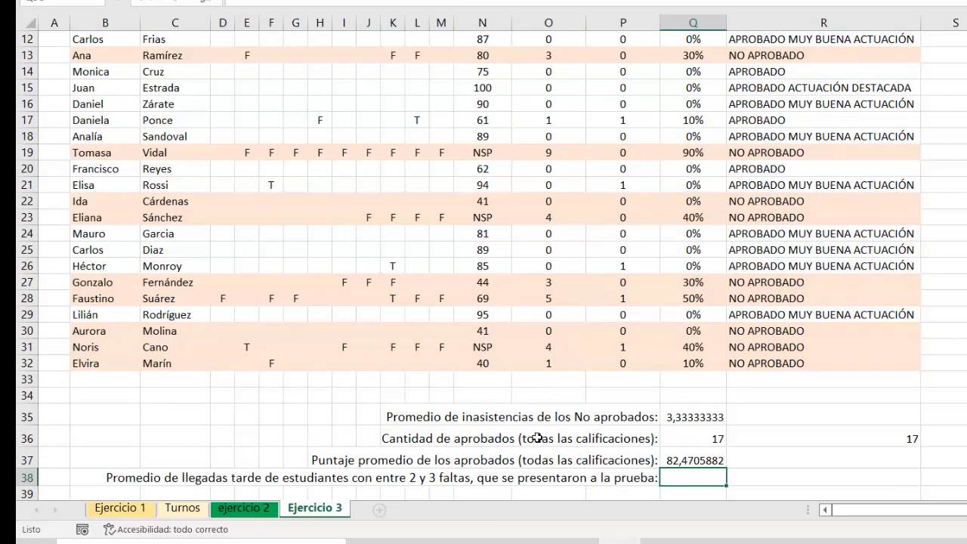
# Add filters to the table header, exclude NO APROBADO in the Fallo column, and select the remaining Prueba scores to check their average
pyautogui.scroll(4, 567, 436)
pyautogui.moveTo(829, 65)
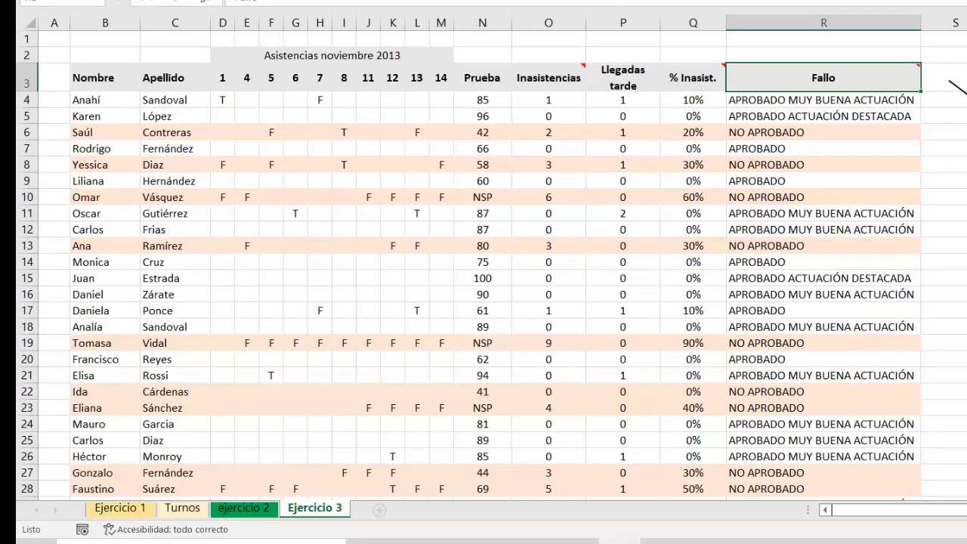
pyautogui.hotkey('ctrl', 'shift', 'l')
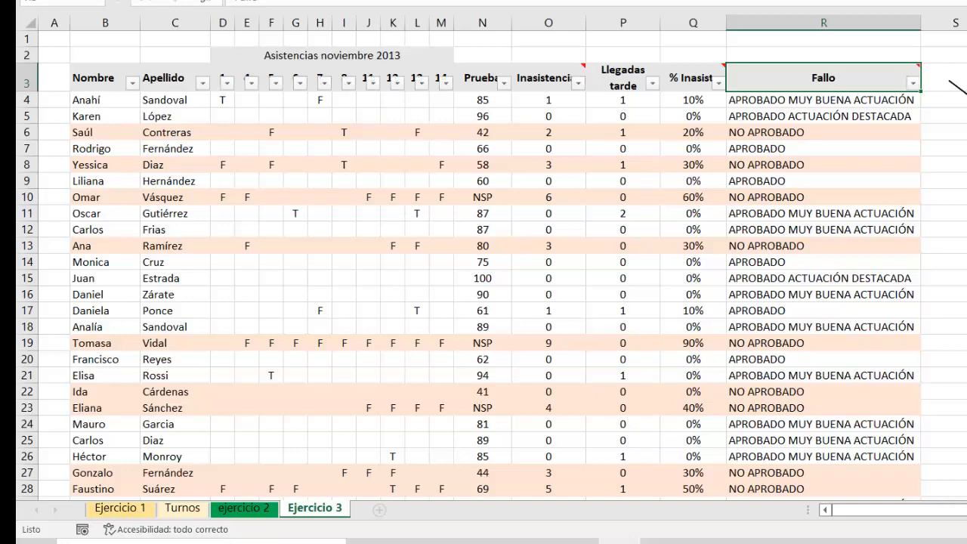
pyautogui.click(914, 84)
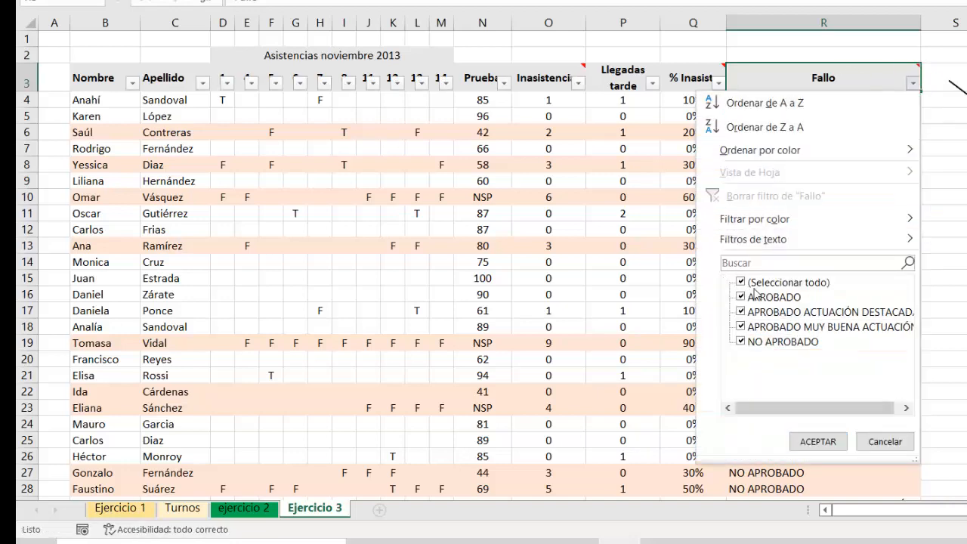
pyautogui.click(741, 342)
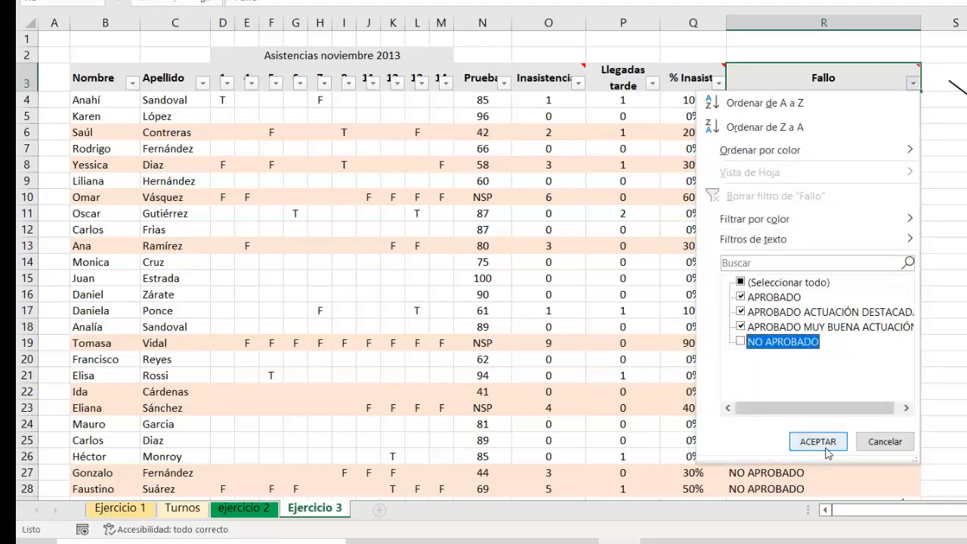
pyautogui.click(819, 449)
pyautogui.moveTo(484, 99); pyautogui.dragTo(483, 362)
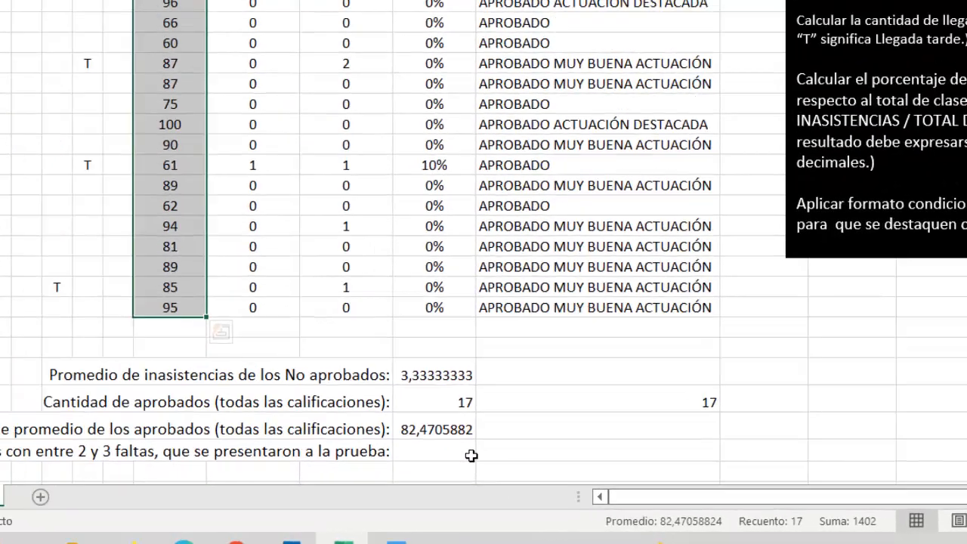
# Clear the filter from the Fallo column and deselect the Prueba scores
pyautogui.click(776, 111)
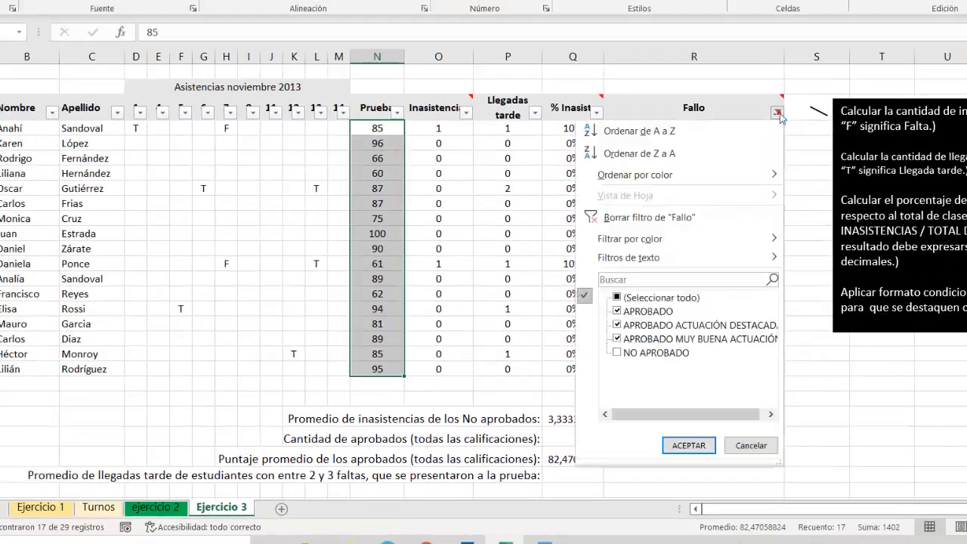
pyautogui.click(627, 216)
pyautogui.click(507, 339)
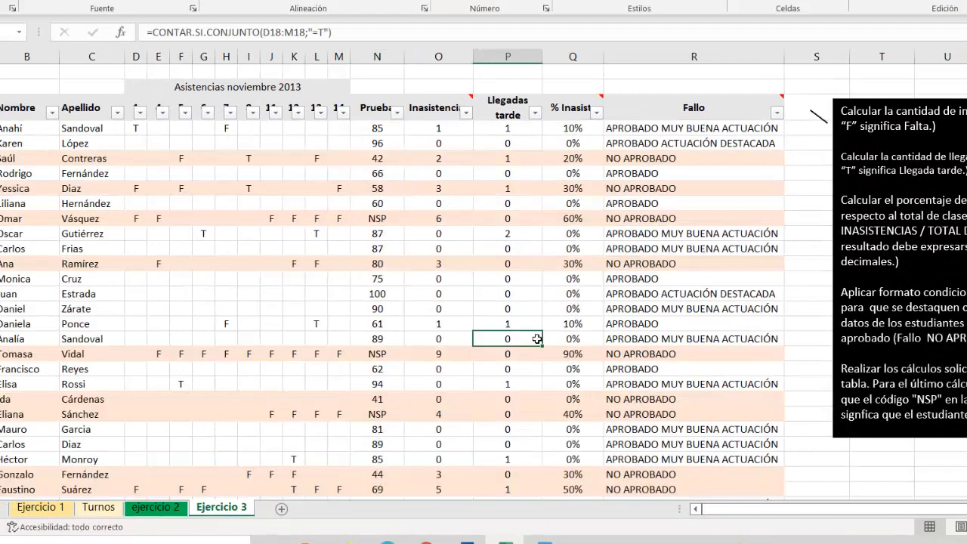
# Start a PROMEDIO.SI.CONJUNTO formula in cell Q38 for the average late arrivals of students with 2 to 3 absences
pyautogui.scroll(-2, 617, 321)
pyautogui.scroll(-5, 617, 322)
pyautogui.click(565, 329)
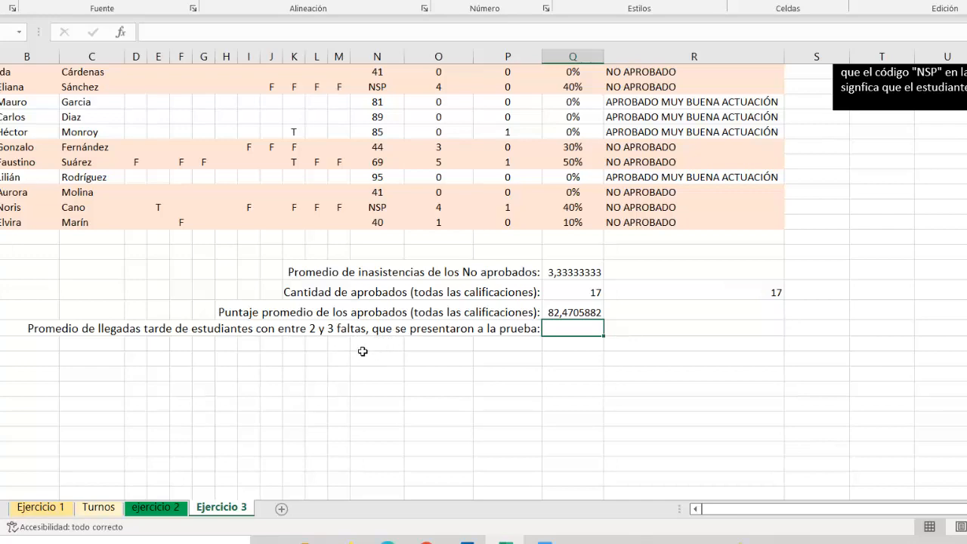
pyautogui.scroll(1, 509, 359)
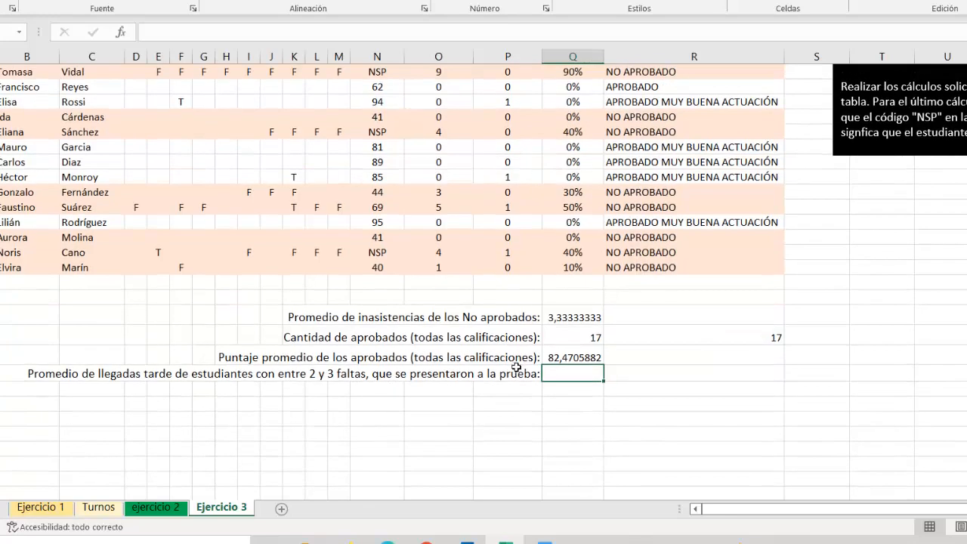
pyautogui.scroll(2, 516, 367)
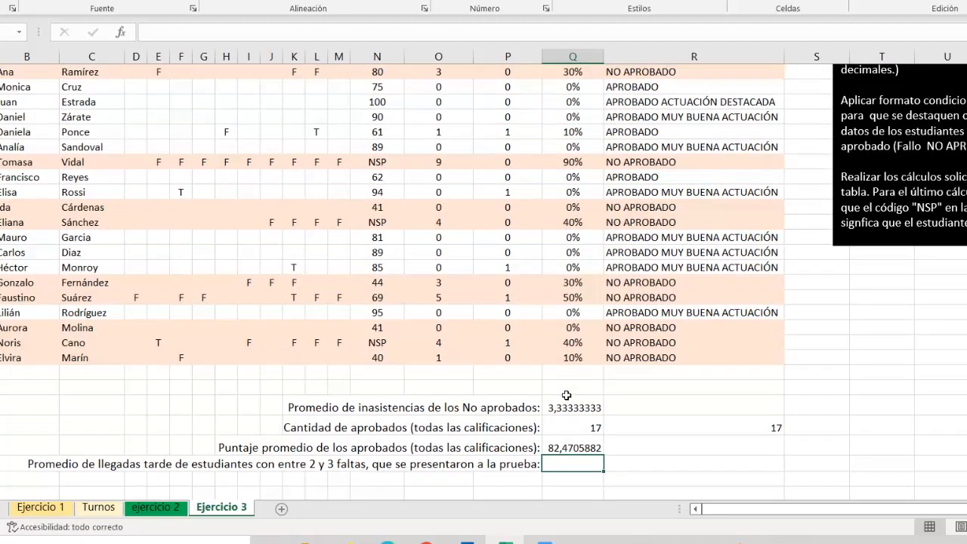
pyautogui.write('=pro')
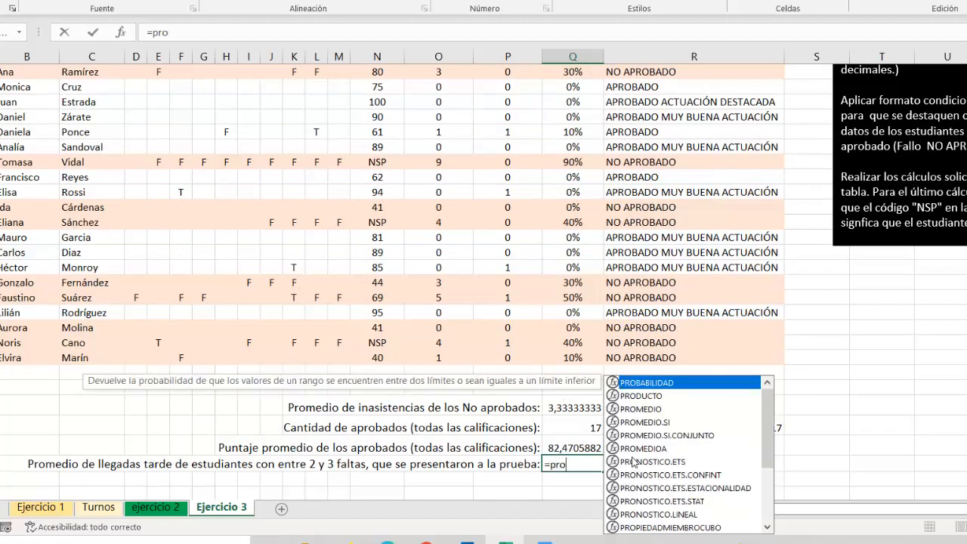
pyautogui.doubleClick(667, 436)
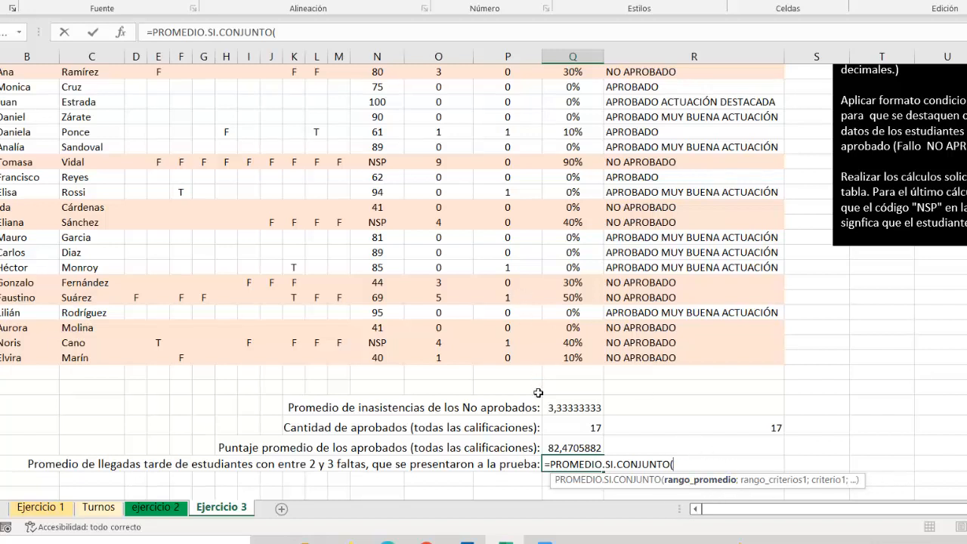
# Set the Llegadas tarde values P4:P32 as the average range of the Q38 formula
pyautogui.scroll(4, 538, 393)
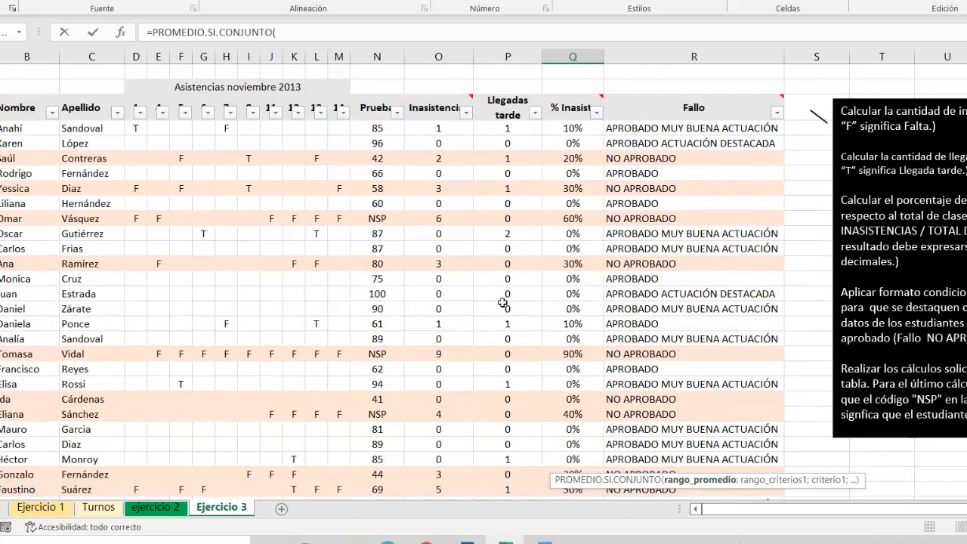
pyautogui.click(512, 130)
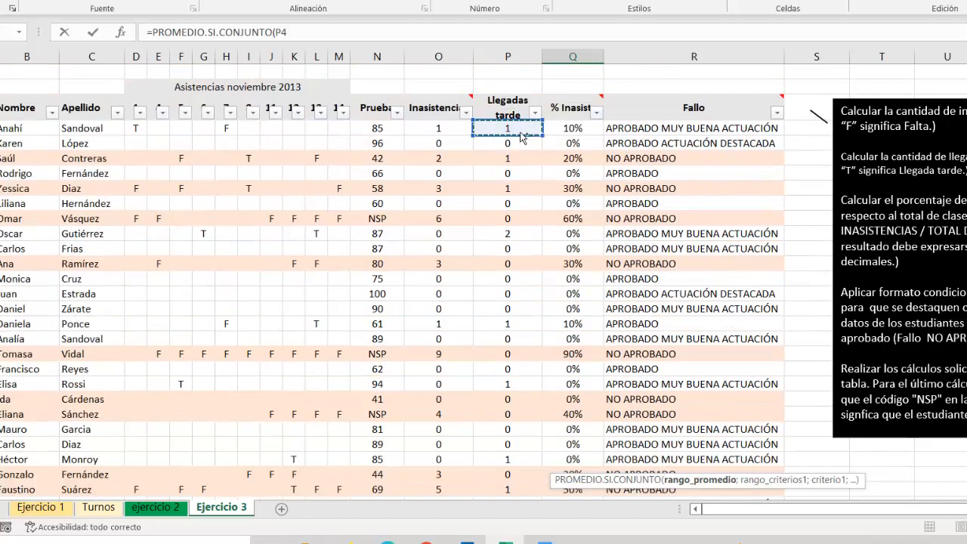
pyautogui.hotkey('ctrl', 'shift', 'Down')
pyautogui.scroll(-5, 563, 204)
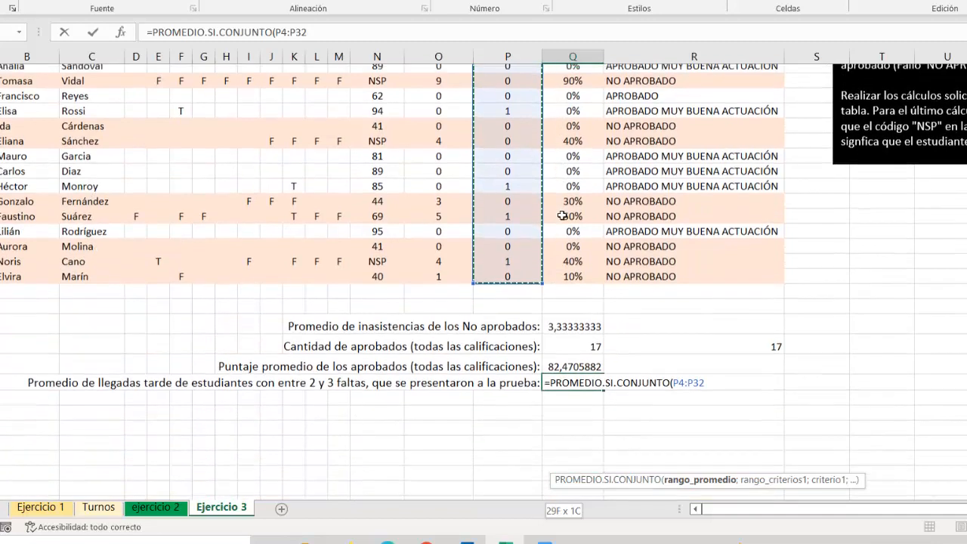
pyautogui.write(';')
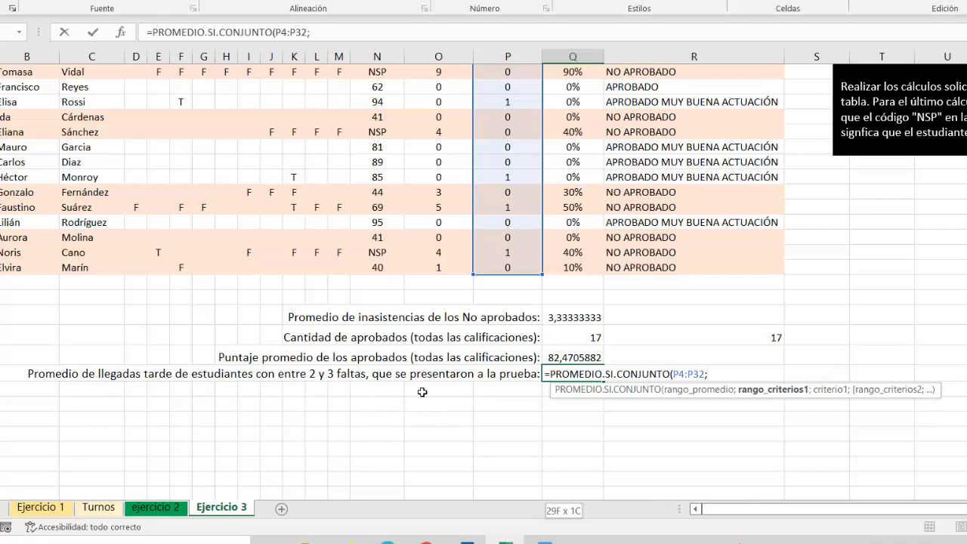
# Add the first condition to the Q38 formula: the Inasistencias range O4:O32 with the criterion ">=2"
pyautogui.scroll(5, 421, 391)
pyautogui.scroll(1, 422, 391)
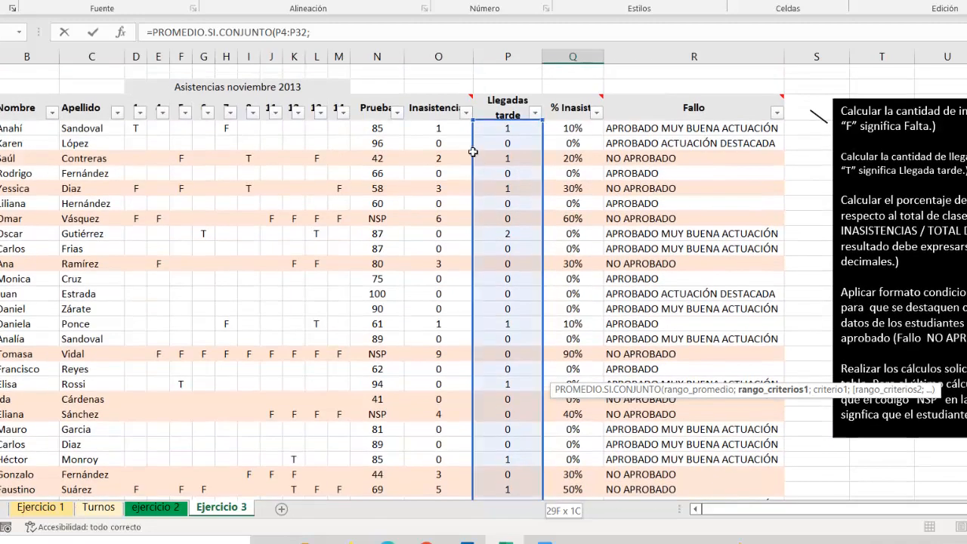
pyautogui.click(450, 129)
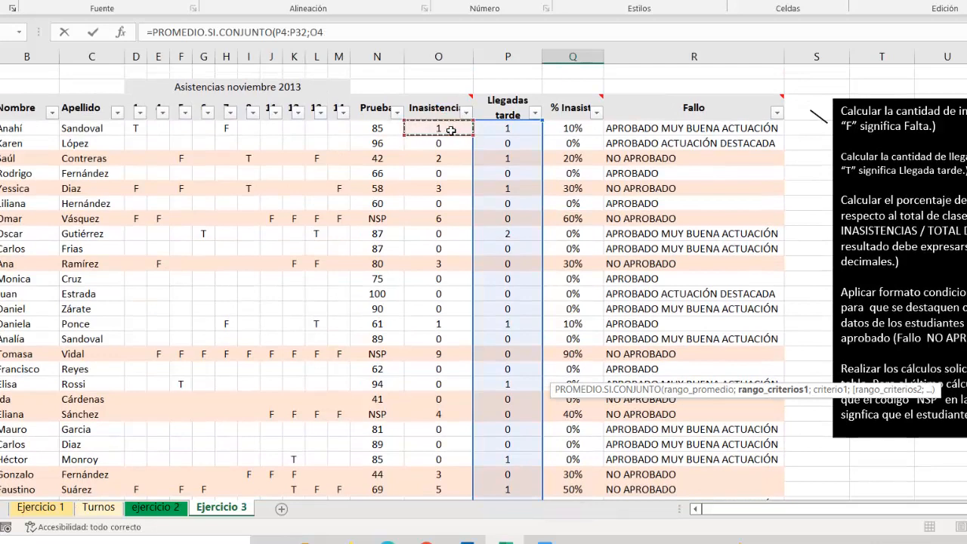
pyautogui.hotkey('ctrl', 'shift', 'Down')
pyautogui.write(';">=2')
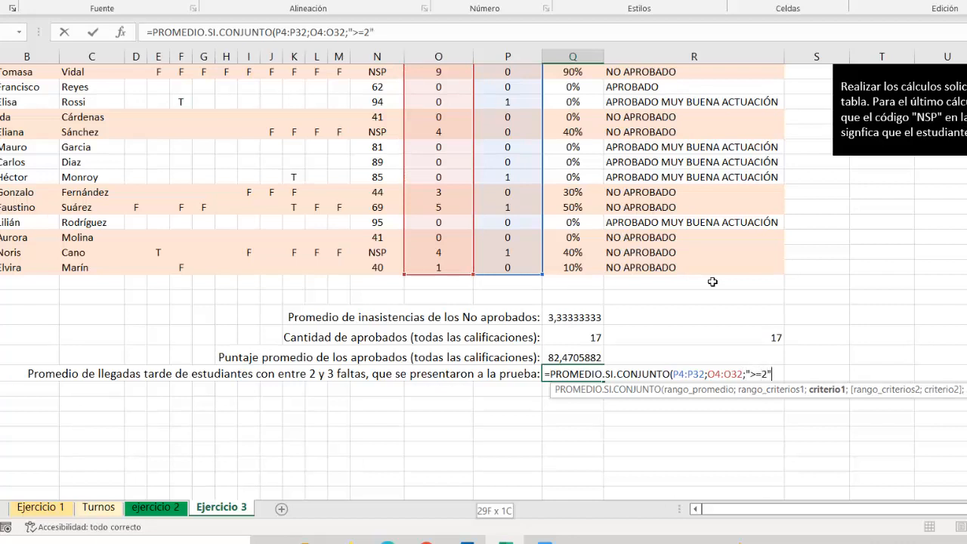
pyautogui.write('";')
# Add the second condition to the Q38 formula: the Inasistencias range O4:O32 with the criterion "<=3"
pyautogui.scroll(6, 726, 243)
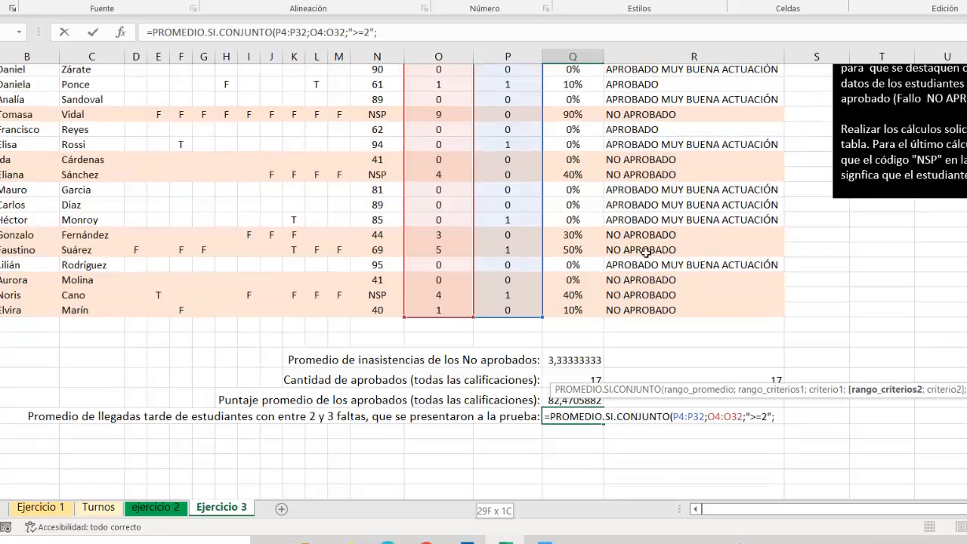
pyautogui.click(439, 128)
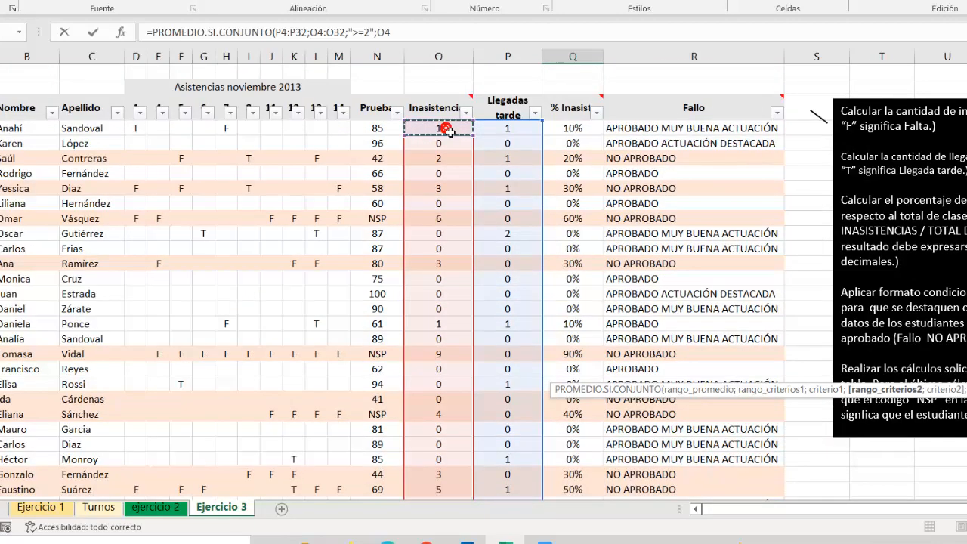
pyautogui.hotkey('ctrl', 'shift', 'Down')
pyautogui.scroll(-5, 467, 176)
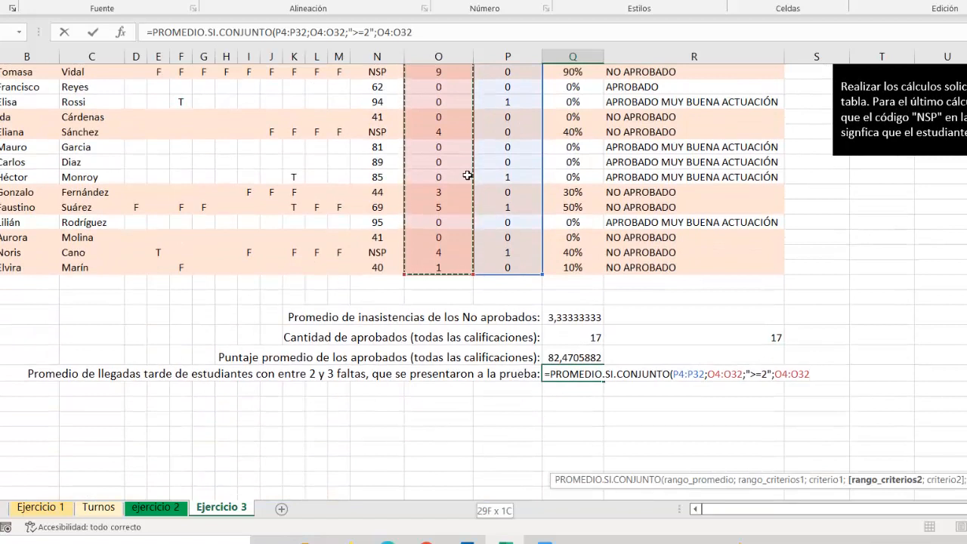
pyautogui.write(';"<=3')
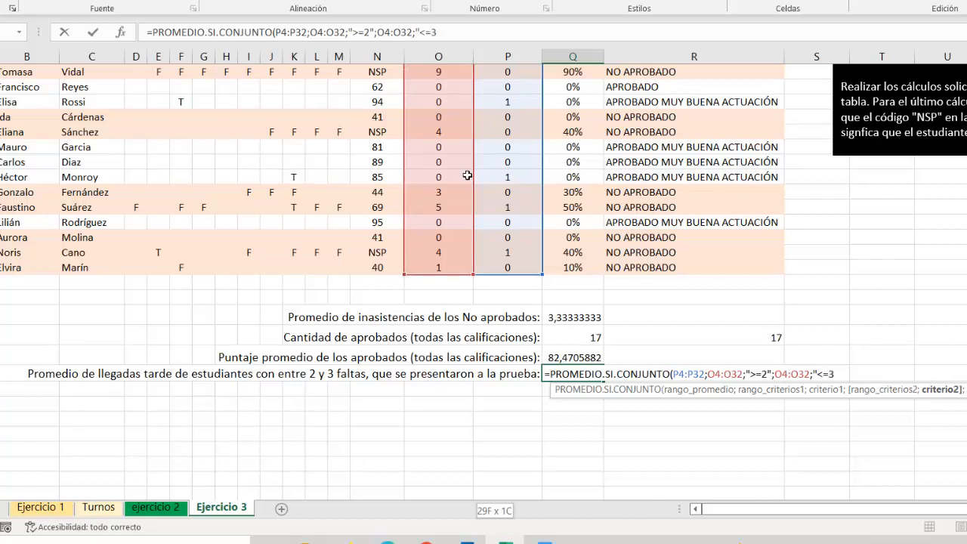
# Set the Prueba values N4:N32 as the third criteria range of the Q38 formula
pyautogui.write(';')
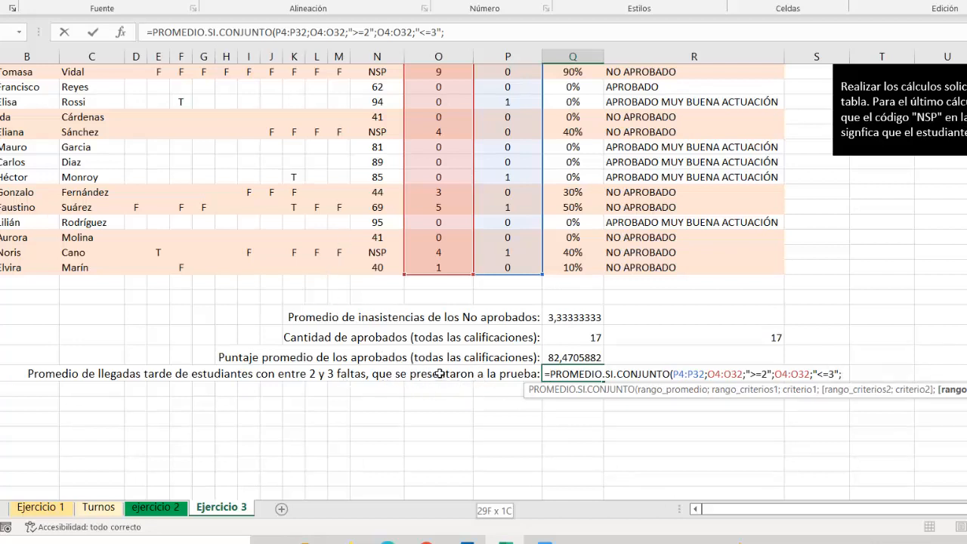
pyautogui.scroll(6, 439, 374)
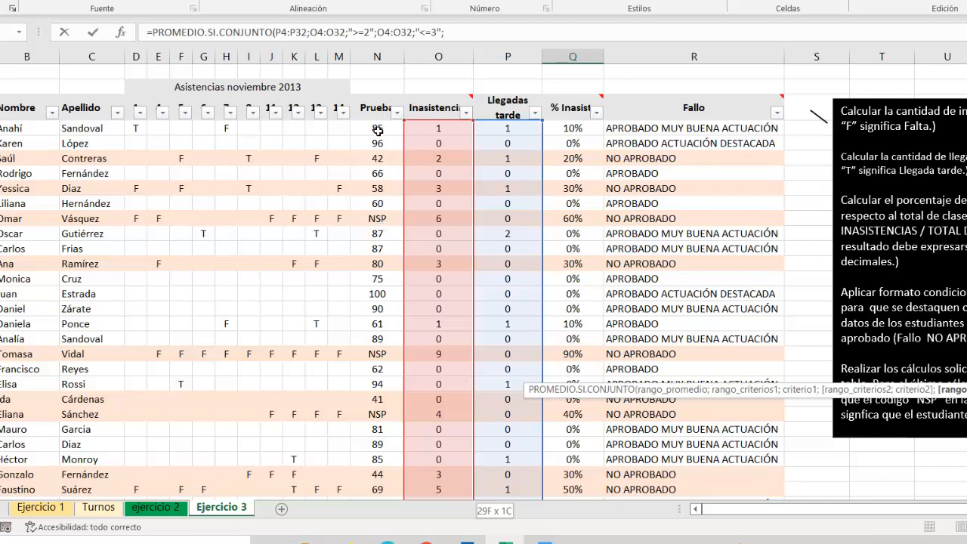
pyautogui.click(378, 129)
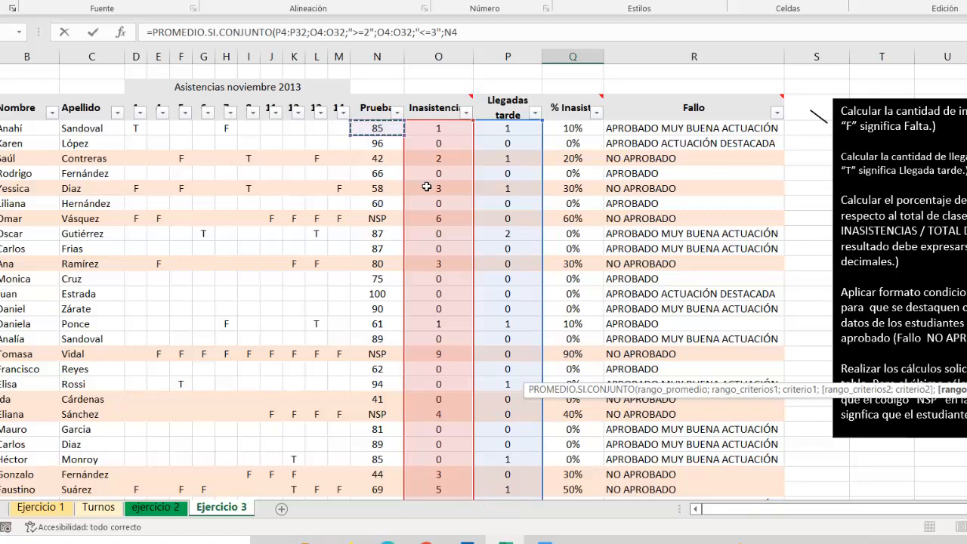
pyautogui.hotkey('ctrl', 'shift', 'Down')
pyautogui.scroll(-4, 445, 197)
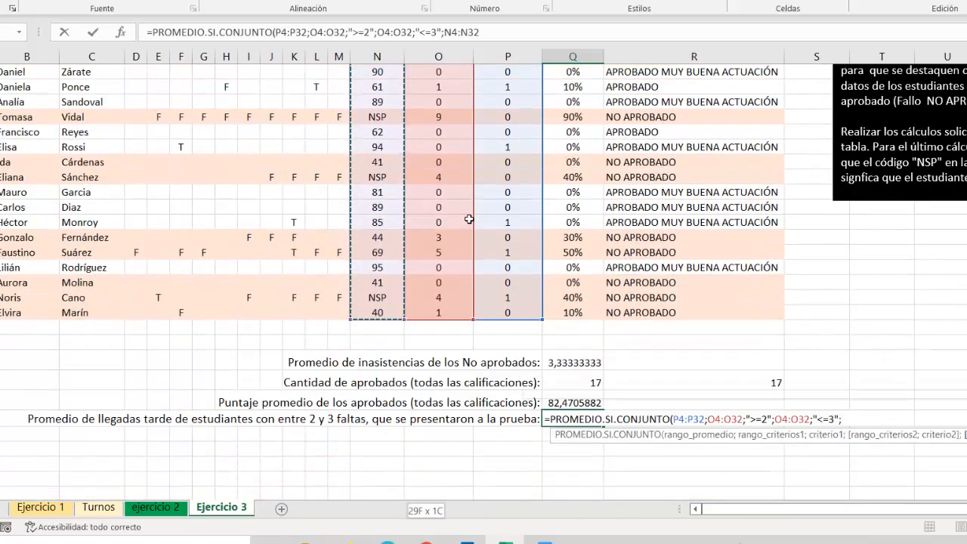
pyautogui.scroll(-2, 473, 222)
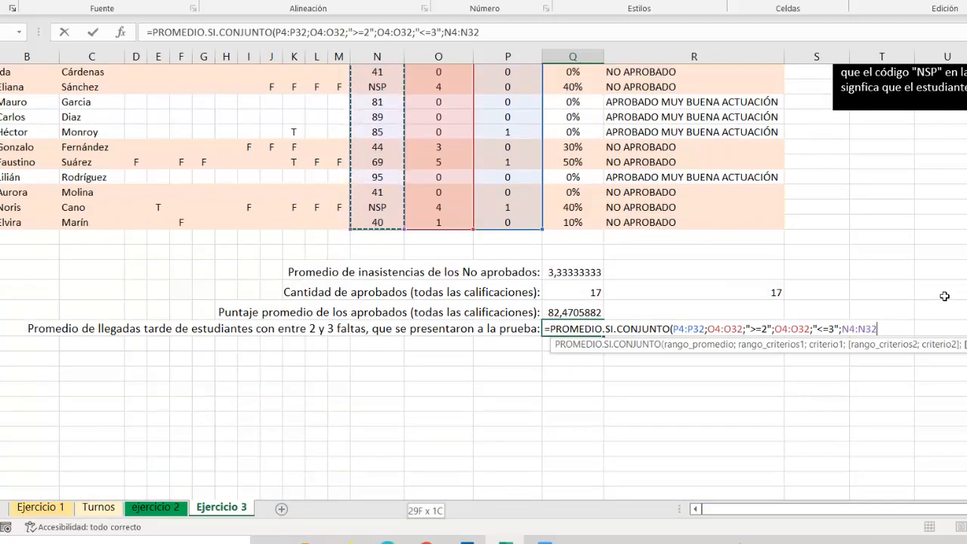
# Give the Prueba range the criterion "<>NSP" and complete the PROMEDIO.SI.CONJUNTO formula in cell Q38
pyautogui.write(';"')
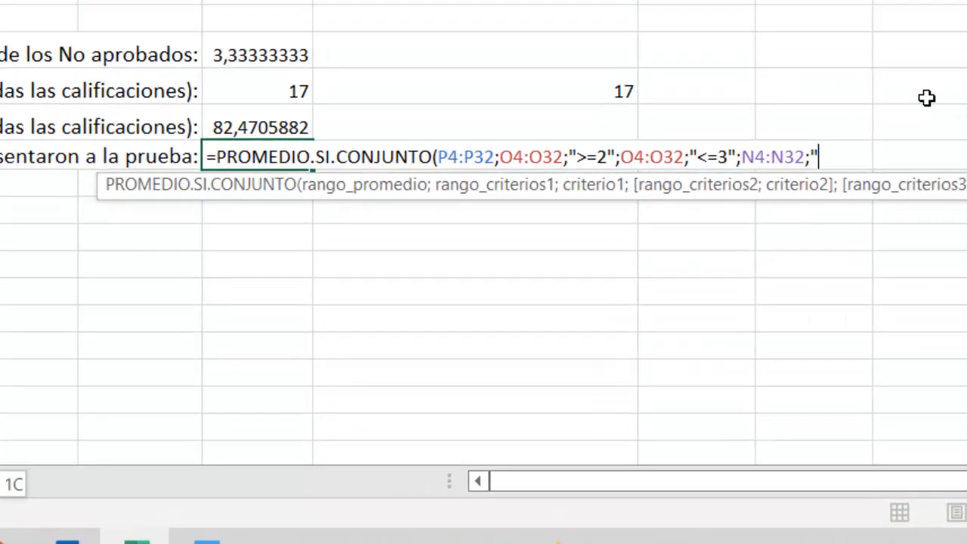
pyautogui.write('<>NSP"')
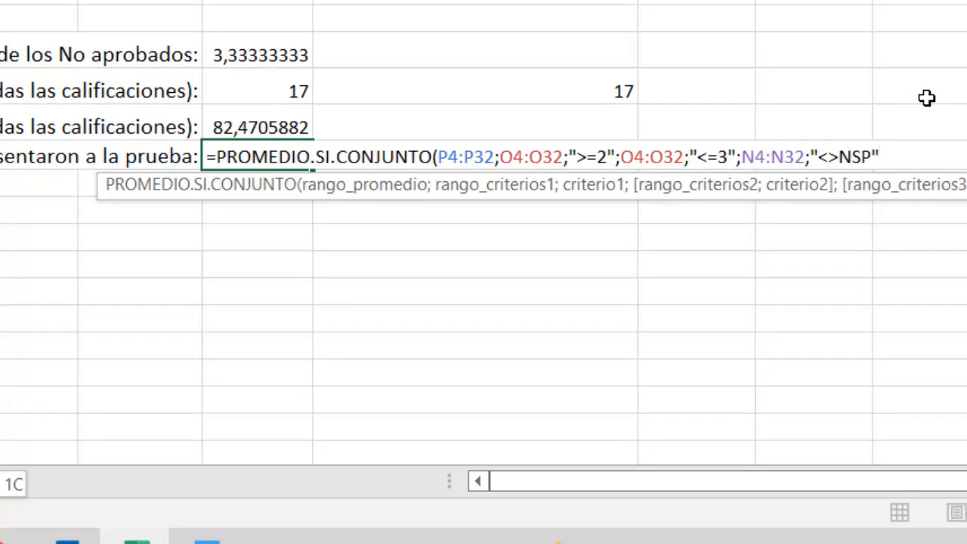
pyautogui.write(')')
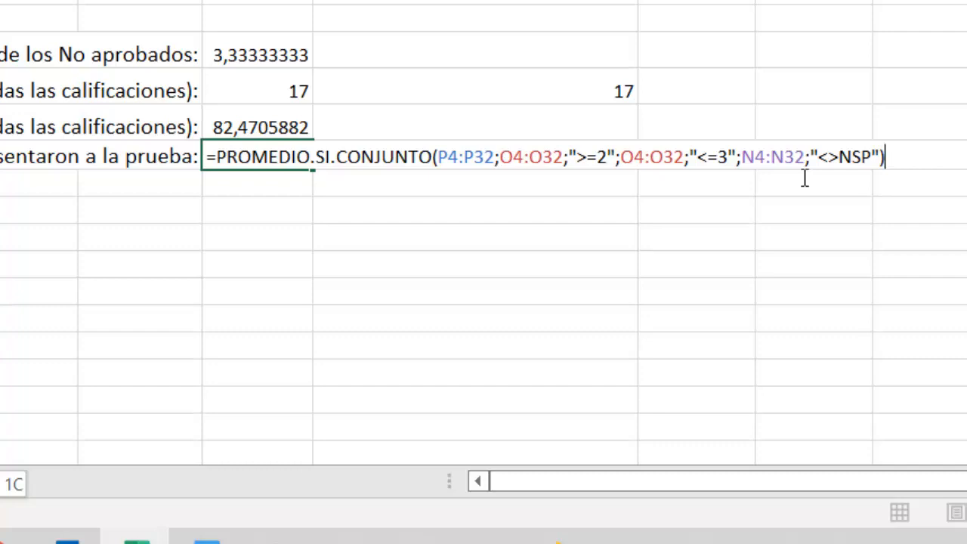
pyautogui.press('Return')
pyautogui.press('Up')
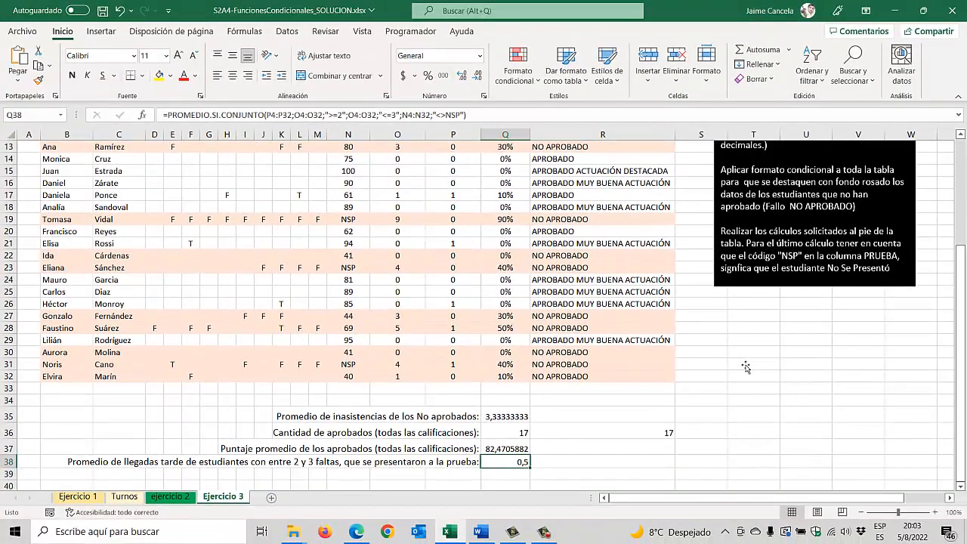
pyautogui.scroll(4, 746, 366)
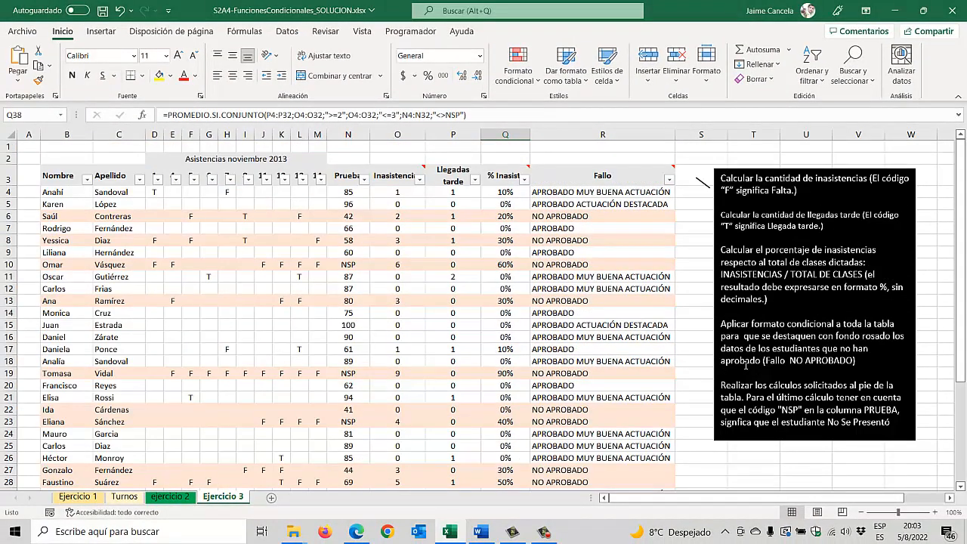